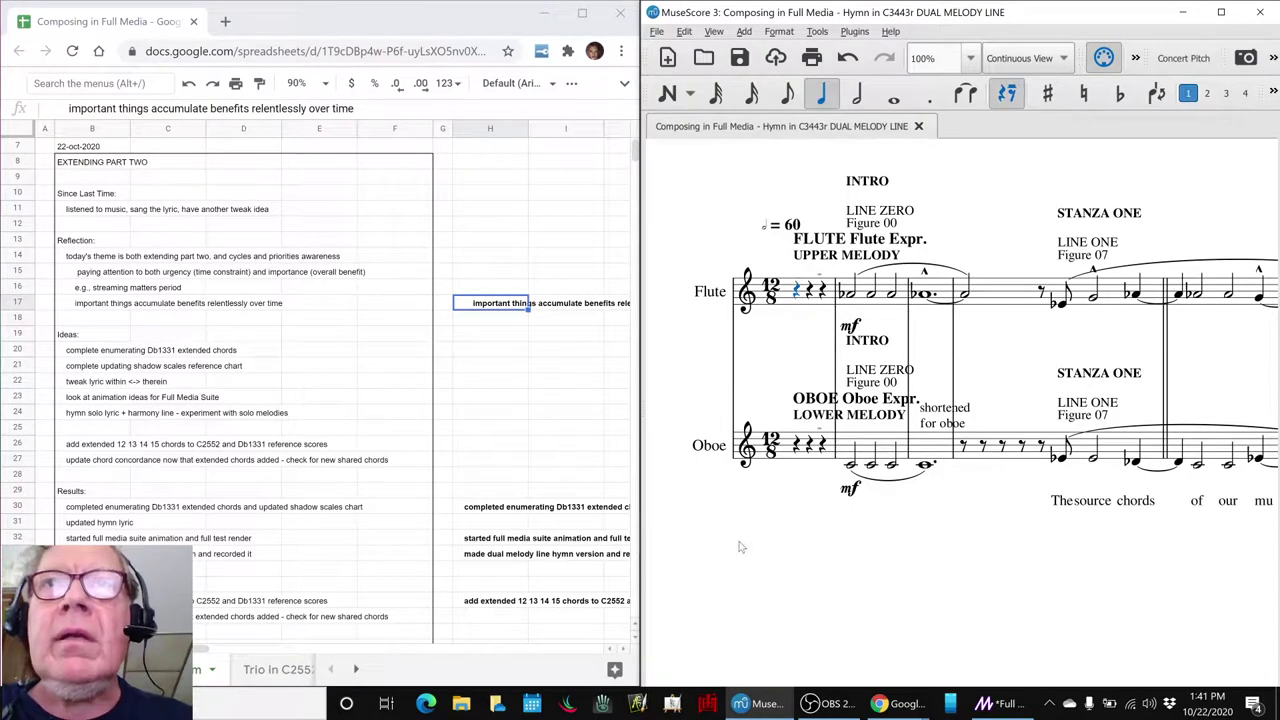
Play the flute-and-oboe hymn from its opening through LINE TWO, then stop playback
{"action": "key", "text": "Escape"}
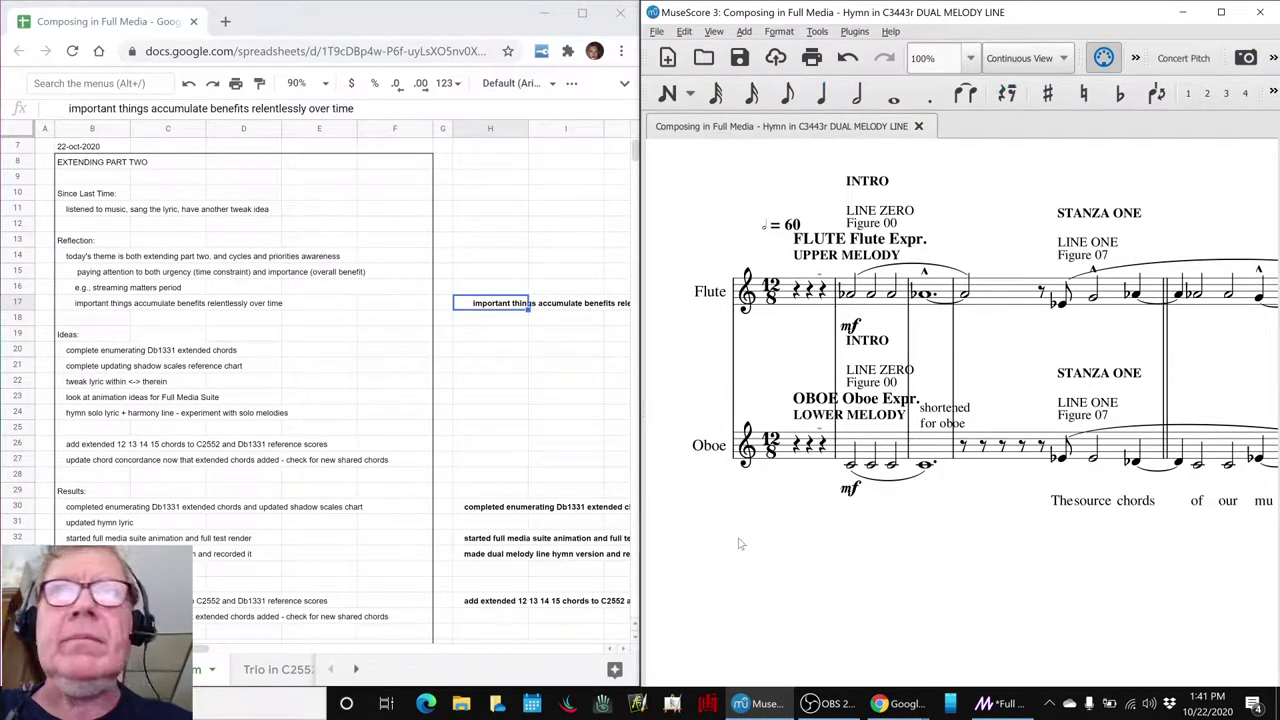
{"action": "key", "text": "space"}
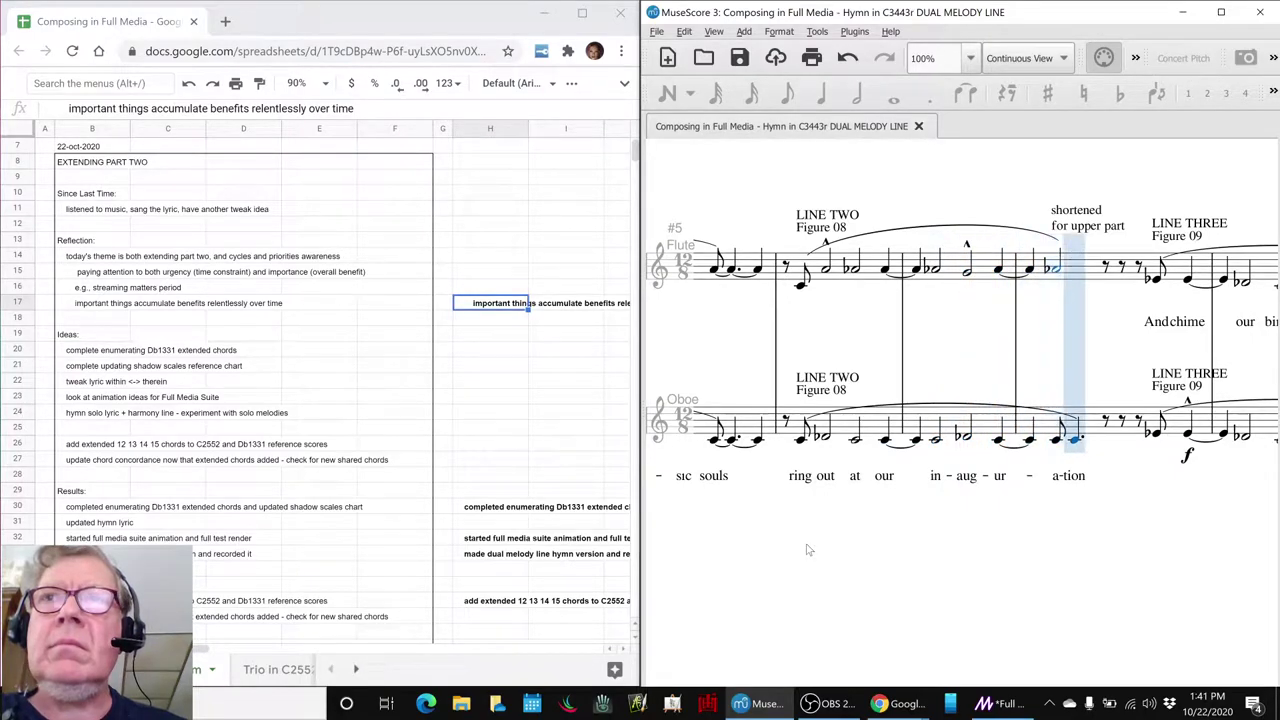
{"action": "key", "text": "space"}
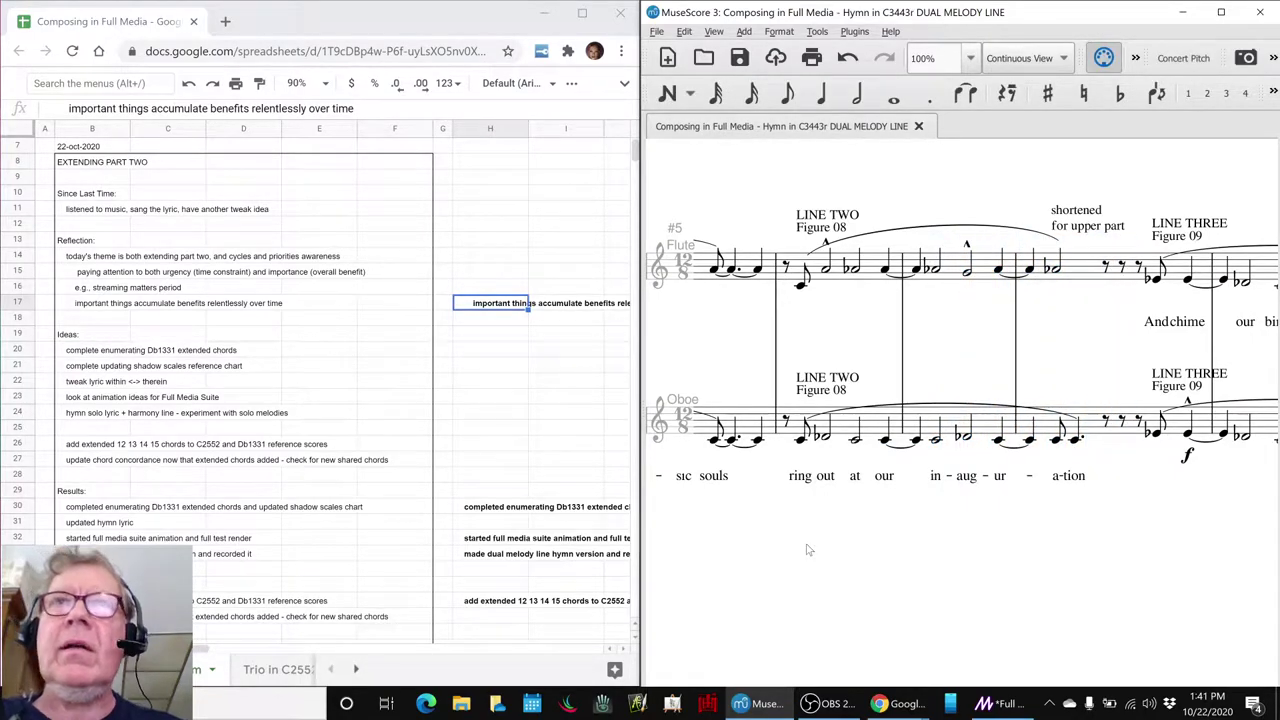
{"action": "key", "text": "alt+Tab"}
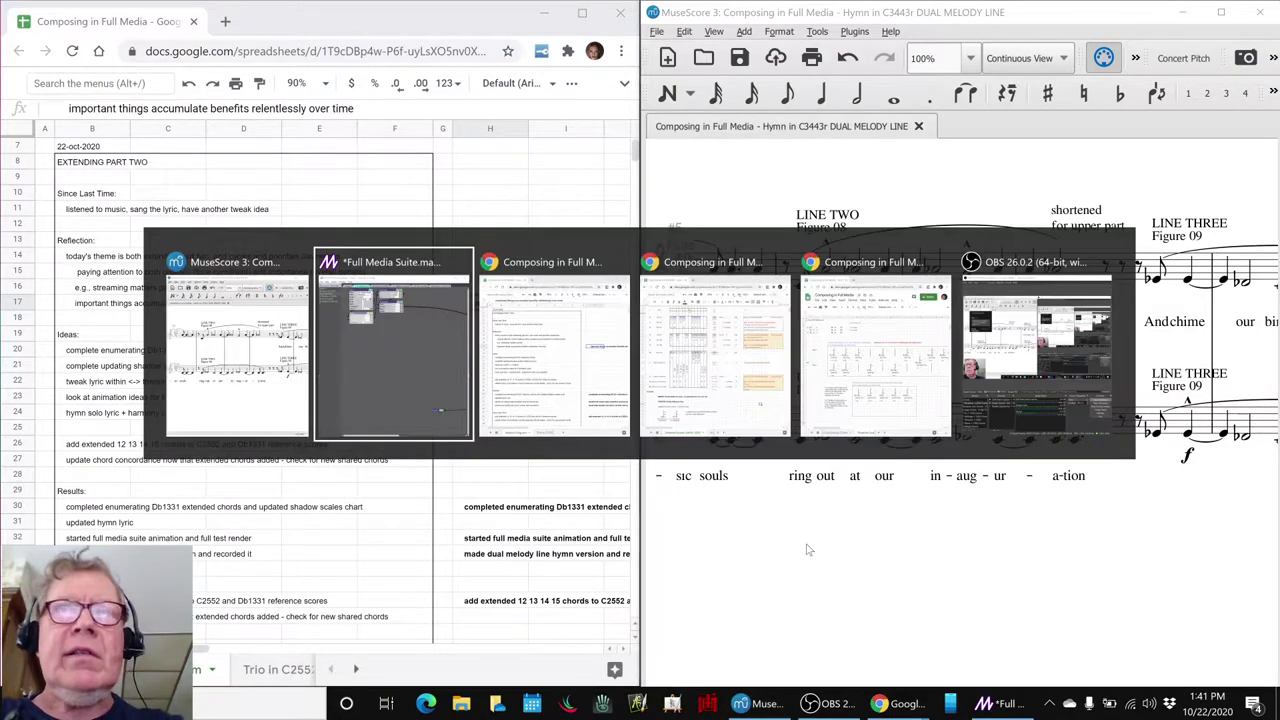
{"action": "key", "text": "alt+Tab"}
{"action": "key", "text": "alt+Tab"}
{"action": "key", "text": "alt+Tab"}
{"action": "key", "text": "alt+Tab"}
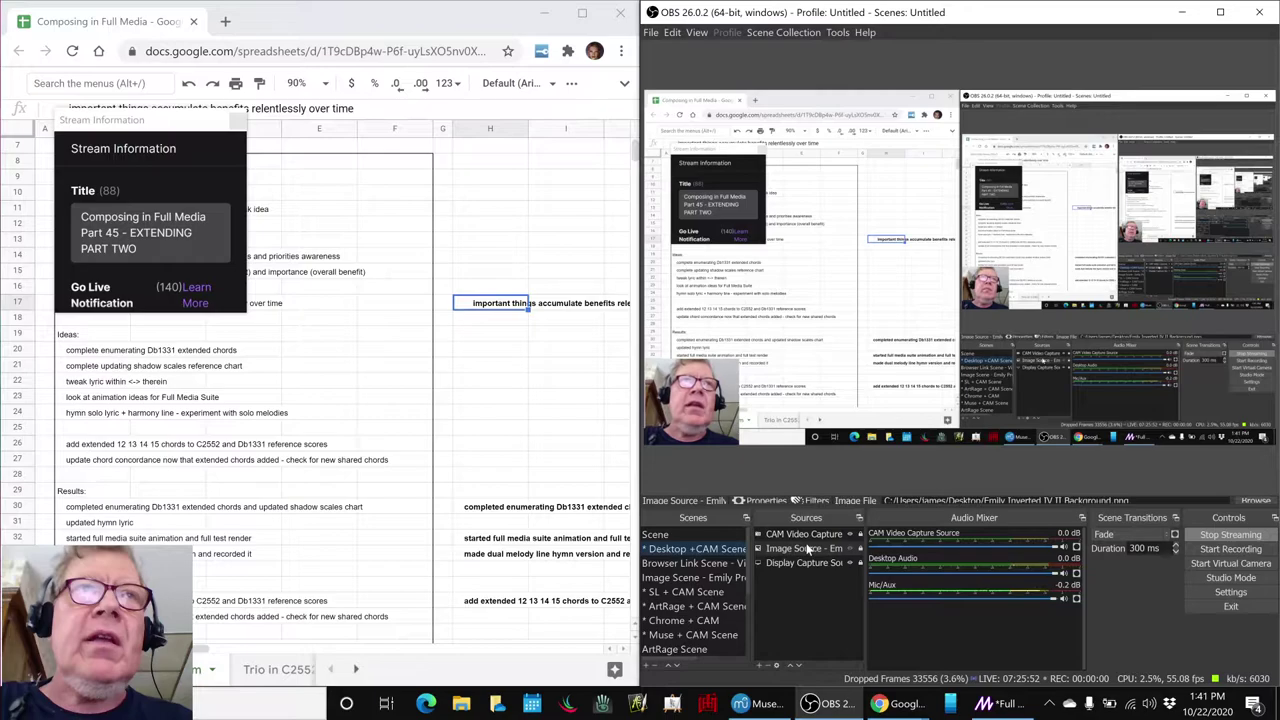
{"action": "left_click", "coordinate": [838, 704]}
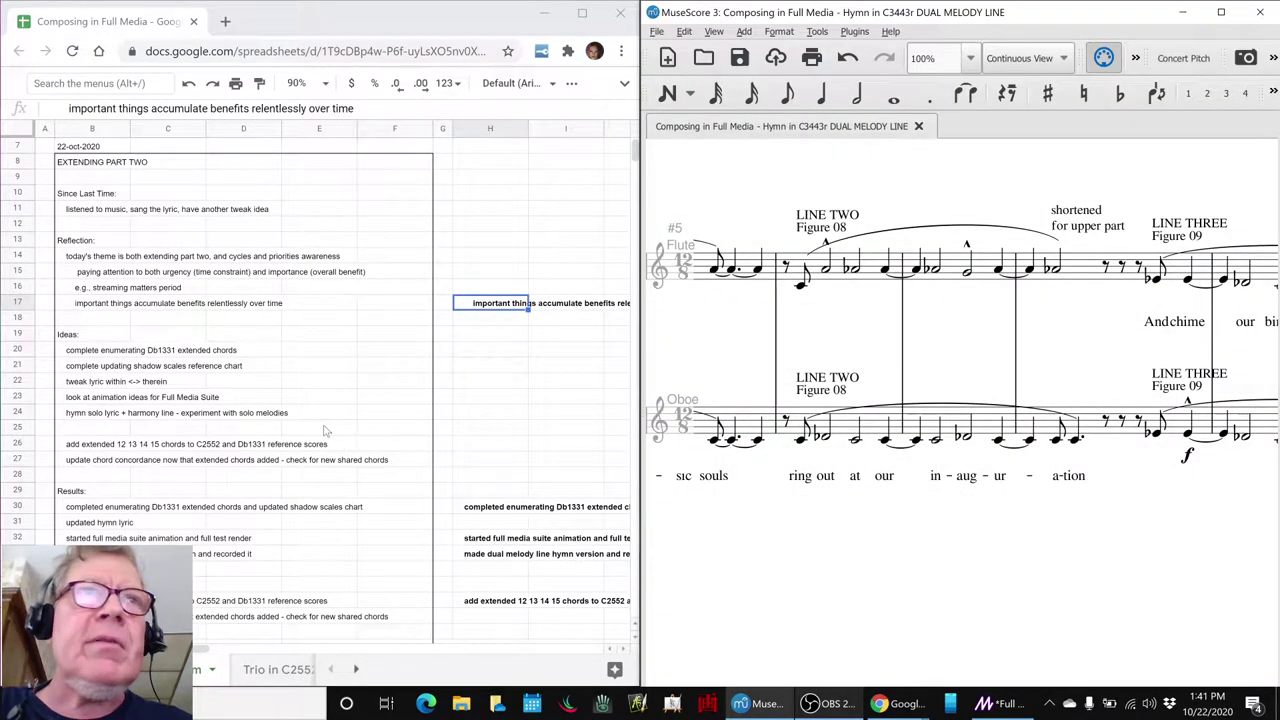
Review the Ideas items in B20 through B22, ending on the tweak-lyric idea
{"action": "left_click", "coordinate": [72, 350]}
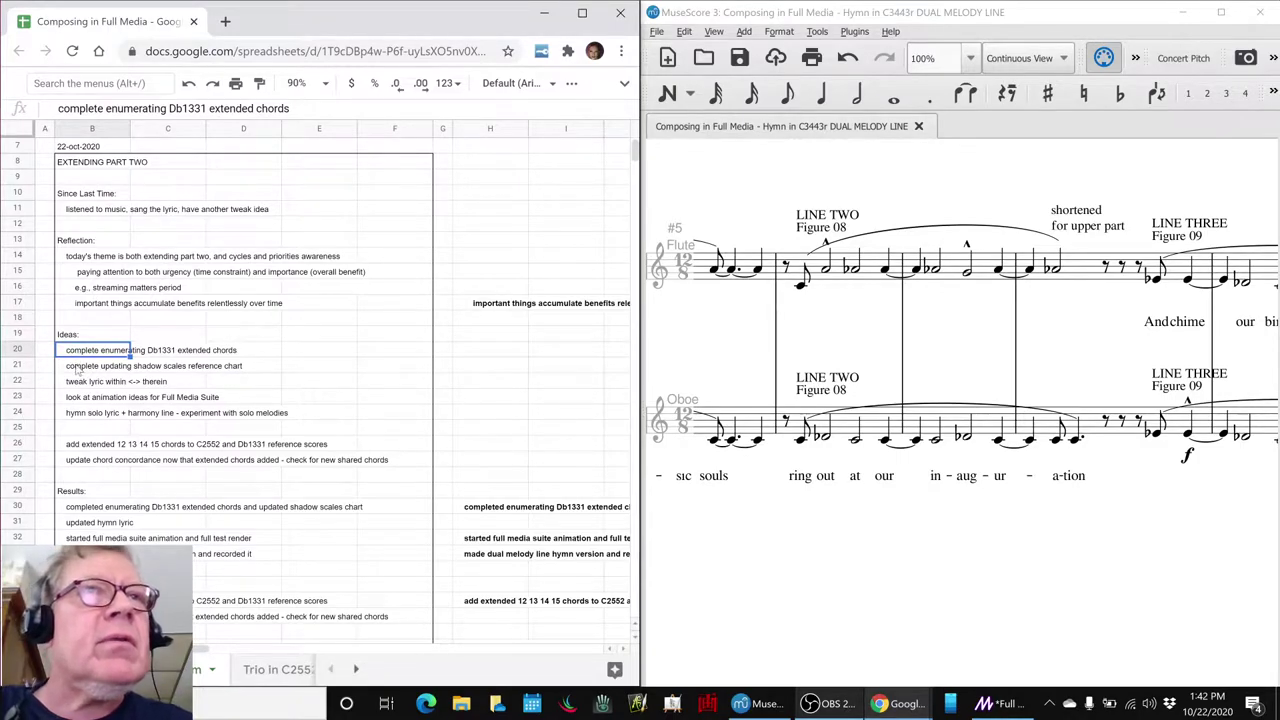
{"action": "left_click", "coordinate": [78, 368]}
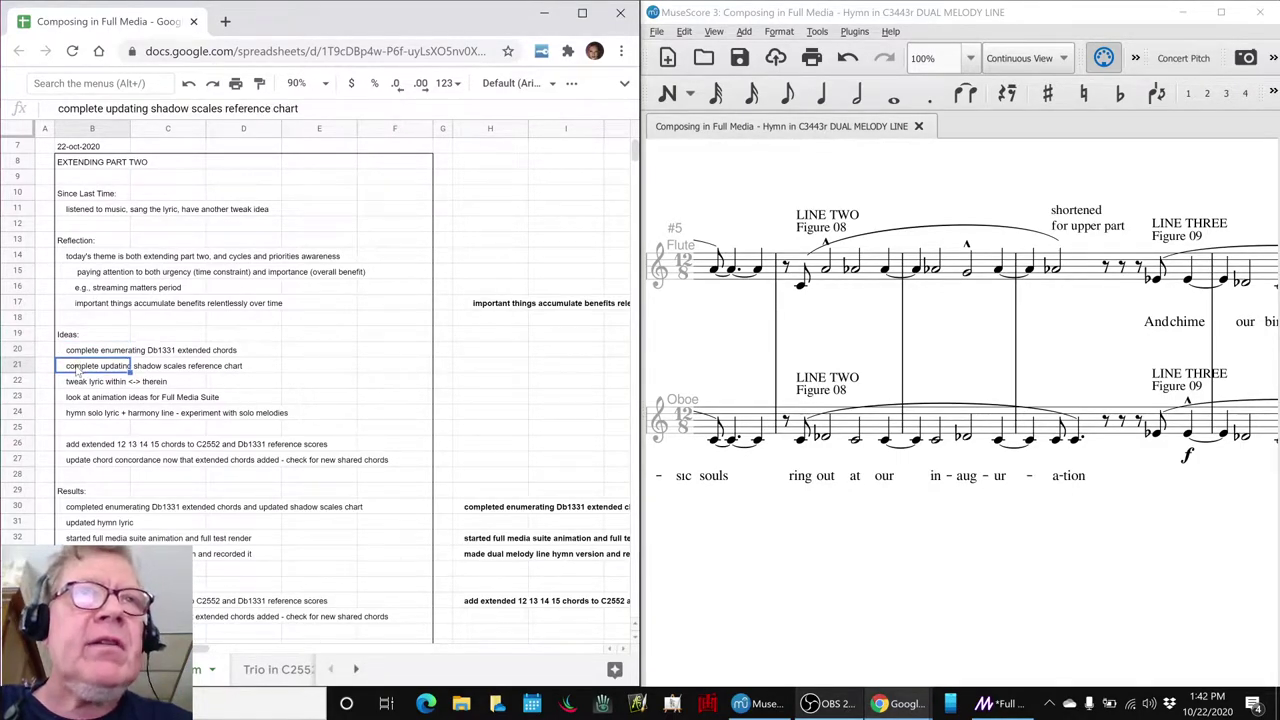
{"action": "left_click", "coordinate": [78, 384]}
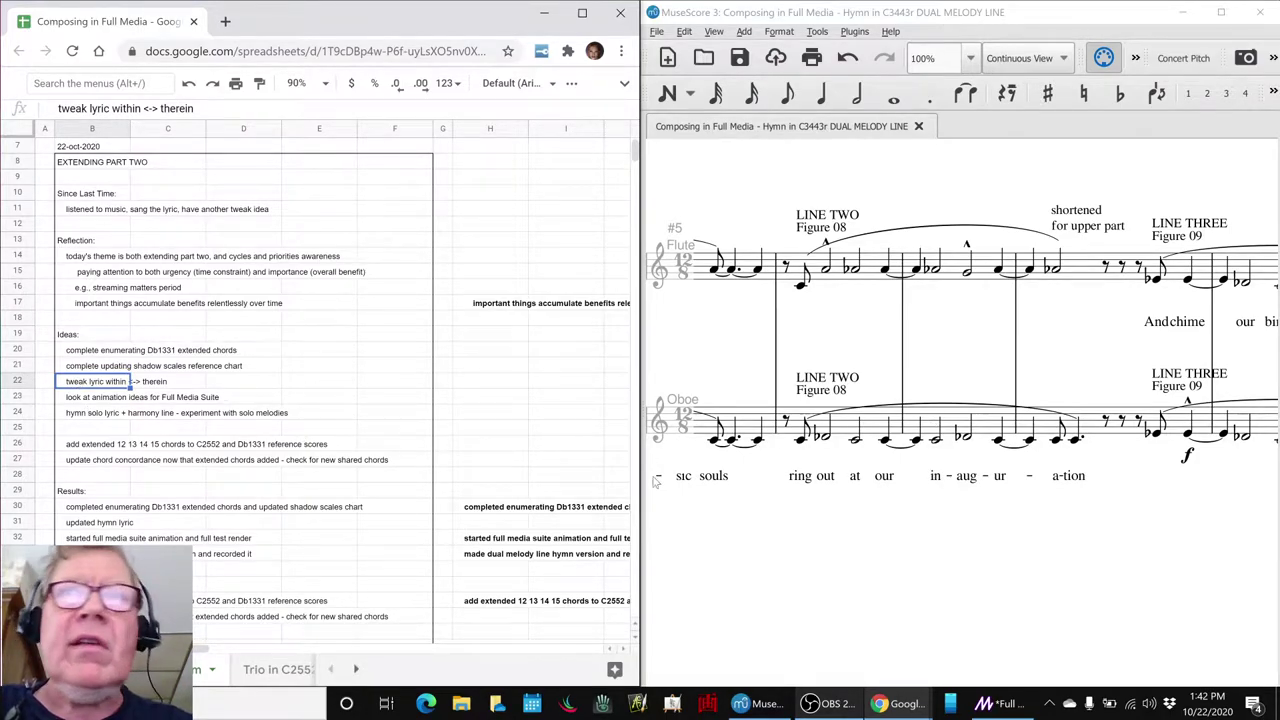
Locate and select the 'with-in' lyric in the oboe line at LINE SIX of the hymn score
{"action": "left_click", "coordinate": [864, 532]}
{"action": "scroll", "coordinate": [975, 553], "scroll_direction": "right", "scroll_amount": 5}
{"action": "scroll", "coordinate": [975, 553], "scroll_direction": "right", "scroll_amount": 6}
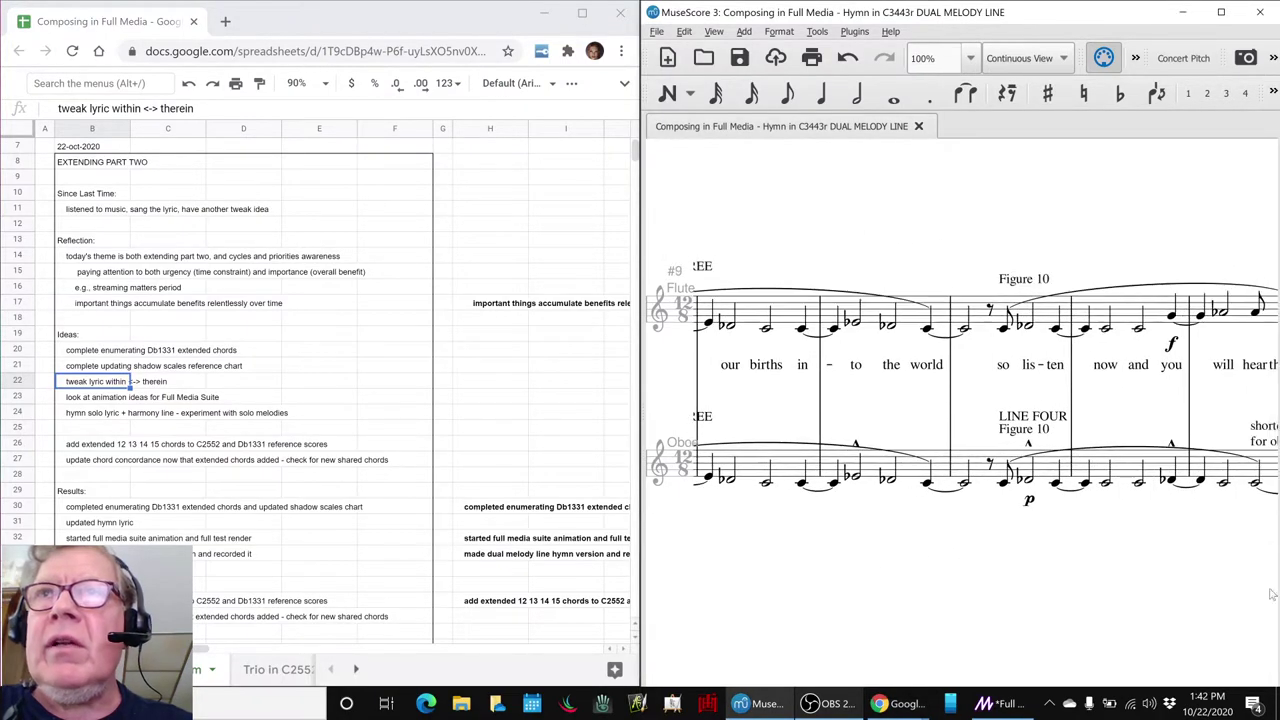
{"action": "scroll", "coordinate": [1040, 550], "scroll_direction": "right", "scroll_amount": 6}
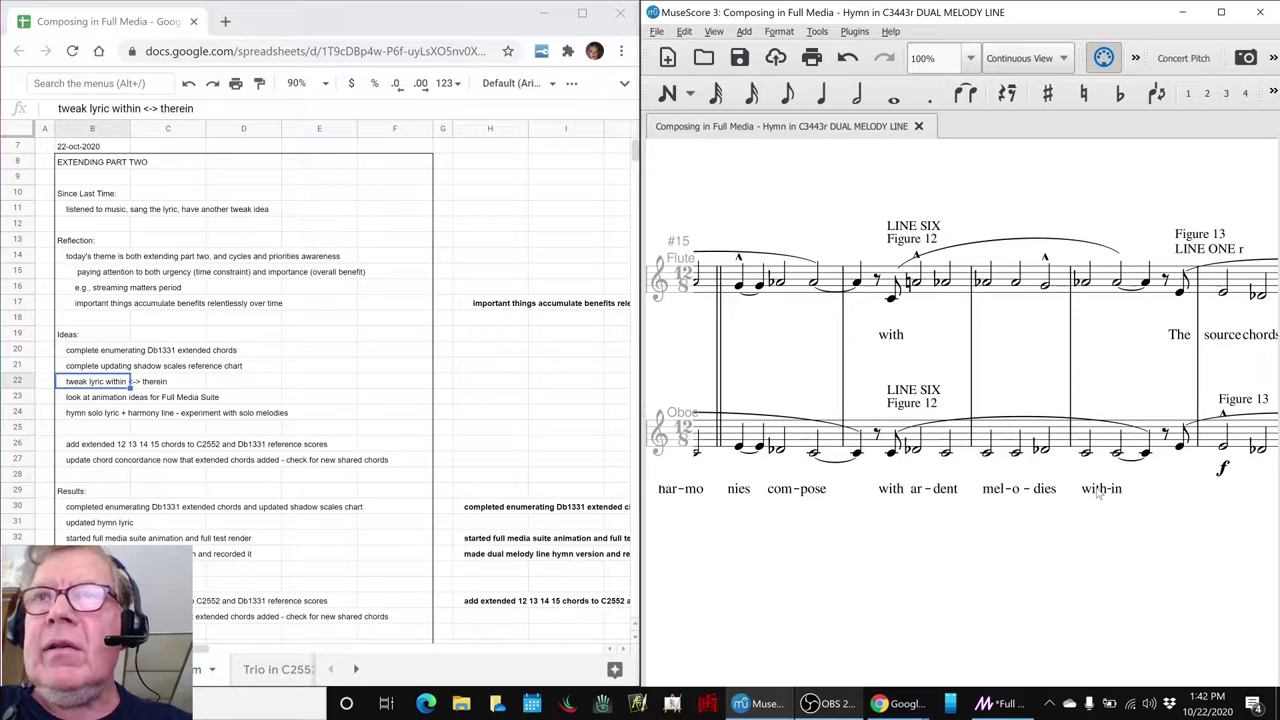
{"action": "left_click", "coordinate": [1099, 489]}
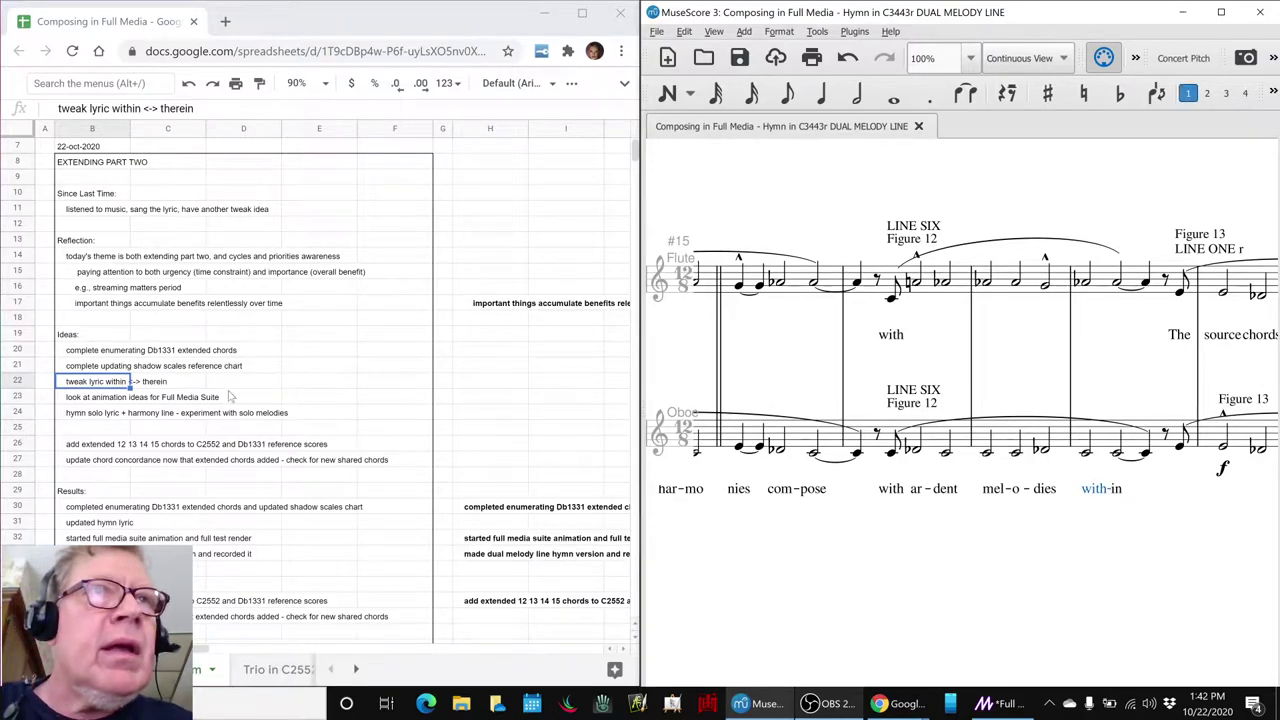
Select the hymn solo lyric idea in B24, then pan the score back toward measure 10
{"action": "left_click", "coordinate": [172, 399]}
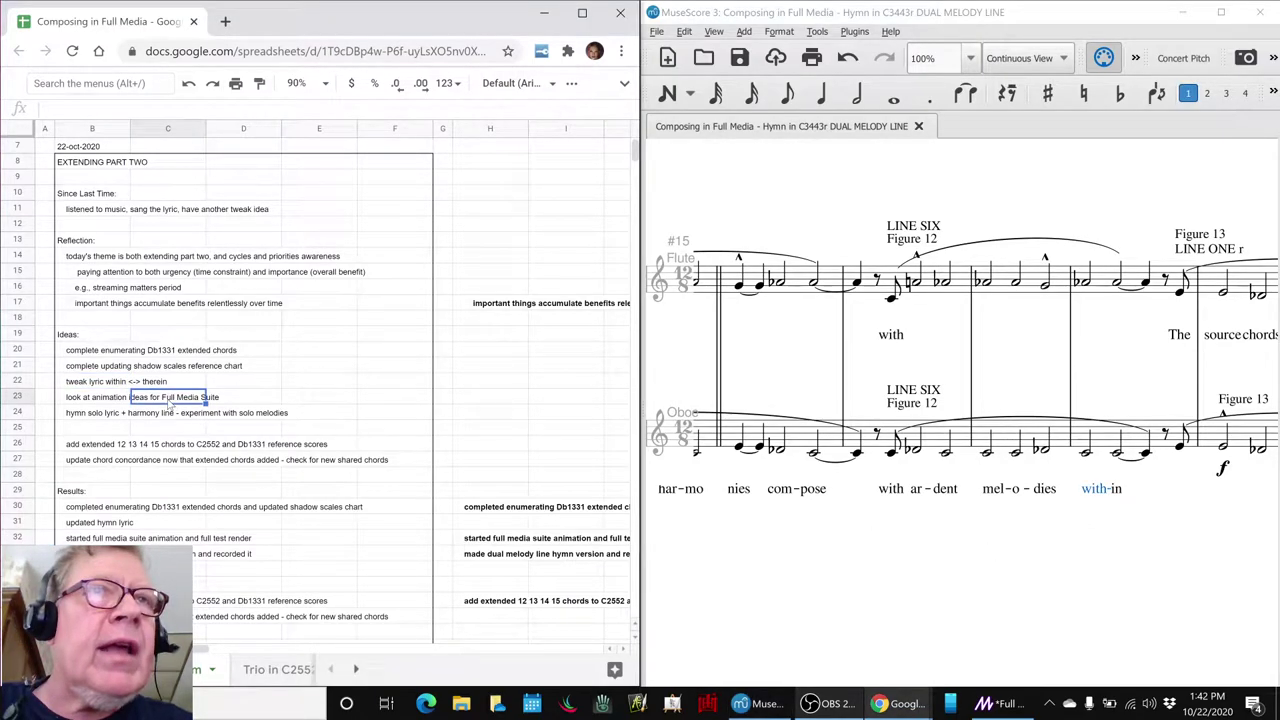
{"action": "left_click", "coordinate": [71, 418]}
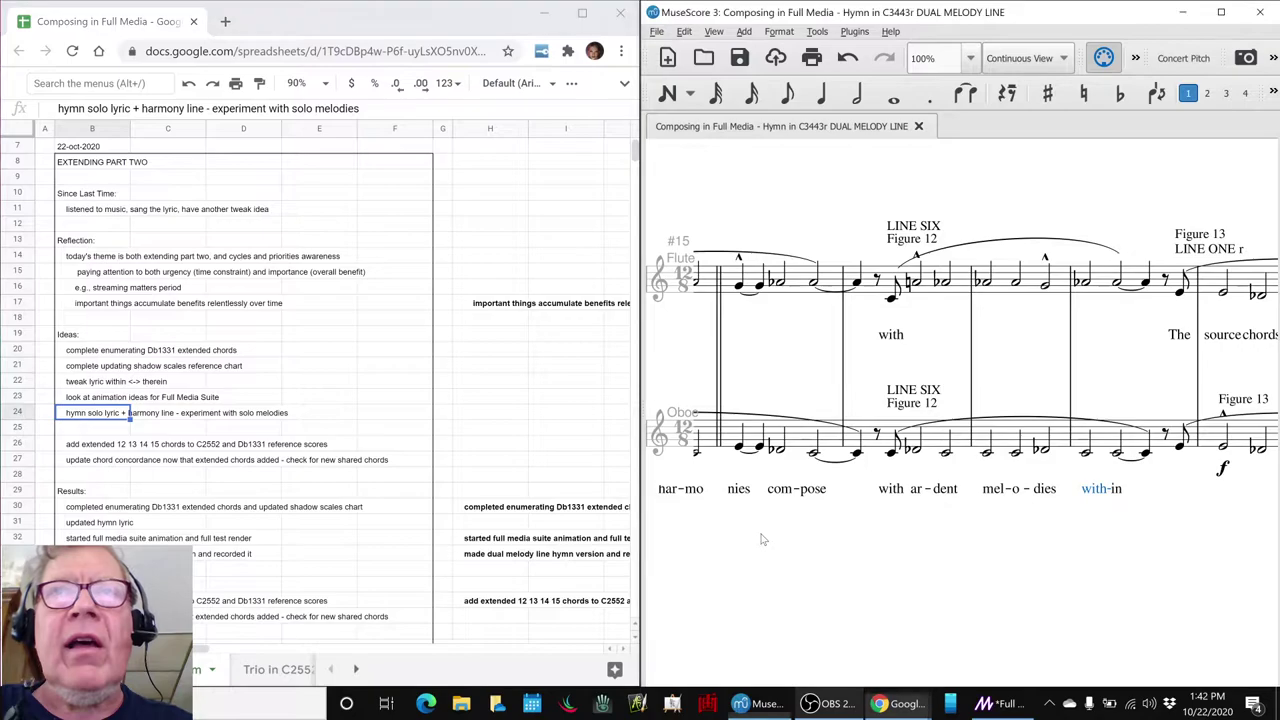
{"action": "left_click_drag", "start_coordinate": [760, 540], "coordinate": [1189, 564]}
Pan the hymn score back past measures 10 and 5 and jump to the opening INTRO
{"action": "left_click_drag", "start_coordinate": [1108, 561], "coordinate": [1267, 560]}
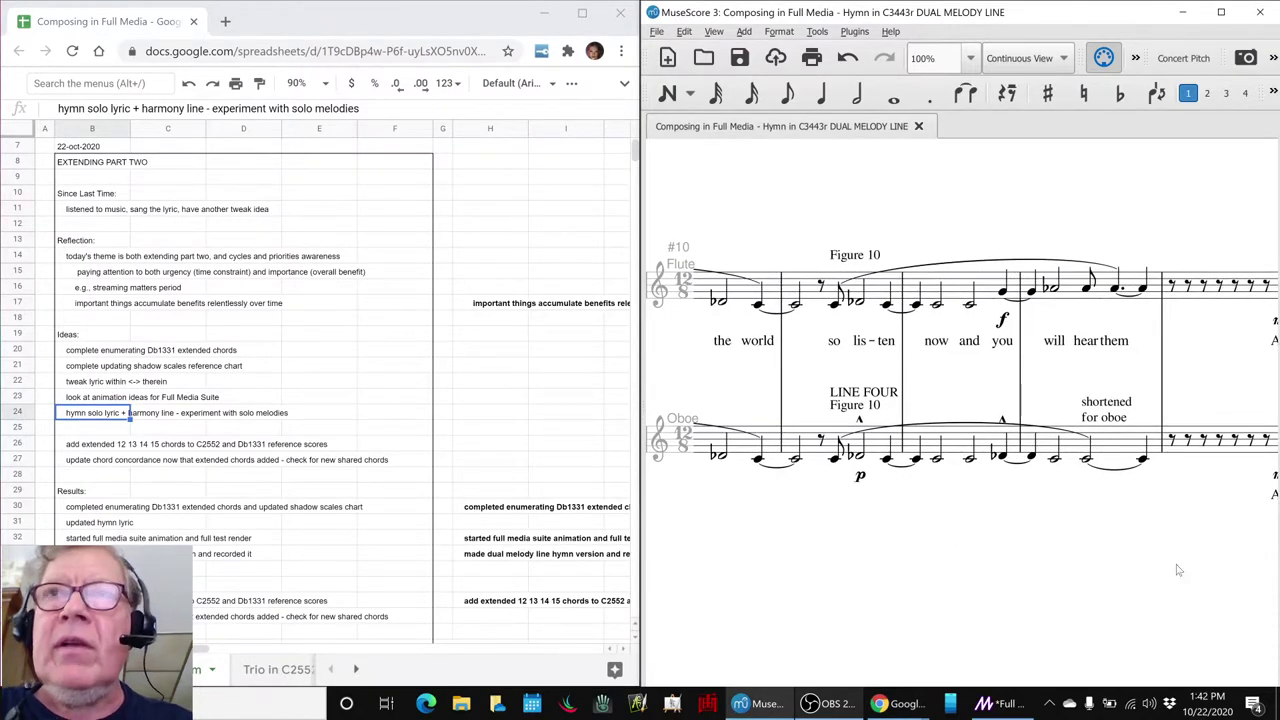
{"action": "left_click_drag", "start_coordinate": [1020, 567], "coordinate": [1272, 560]}
{"action": "left_click_drag", "start_coordinate": [950, 553], "coordinate": [1276, 553]}
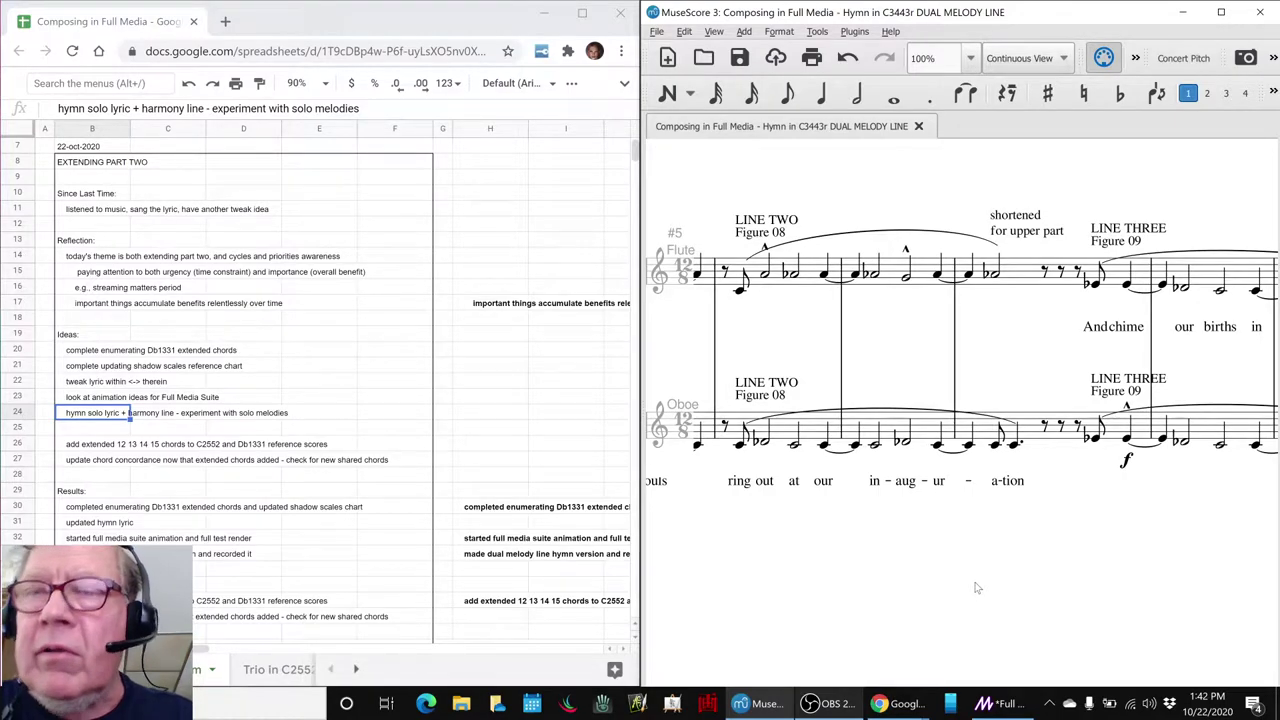
{"action": "key", "text": "ctrl+Home"}
{"action": "key", "text": "Escape"}
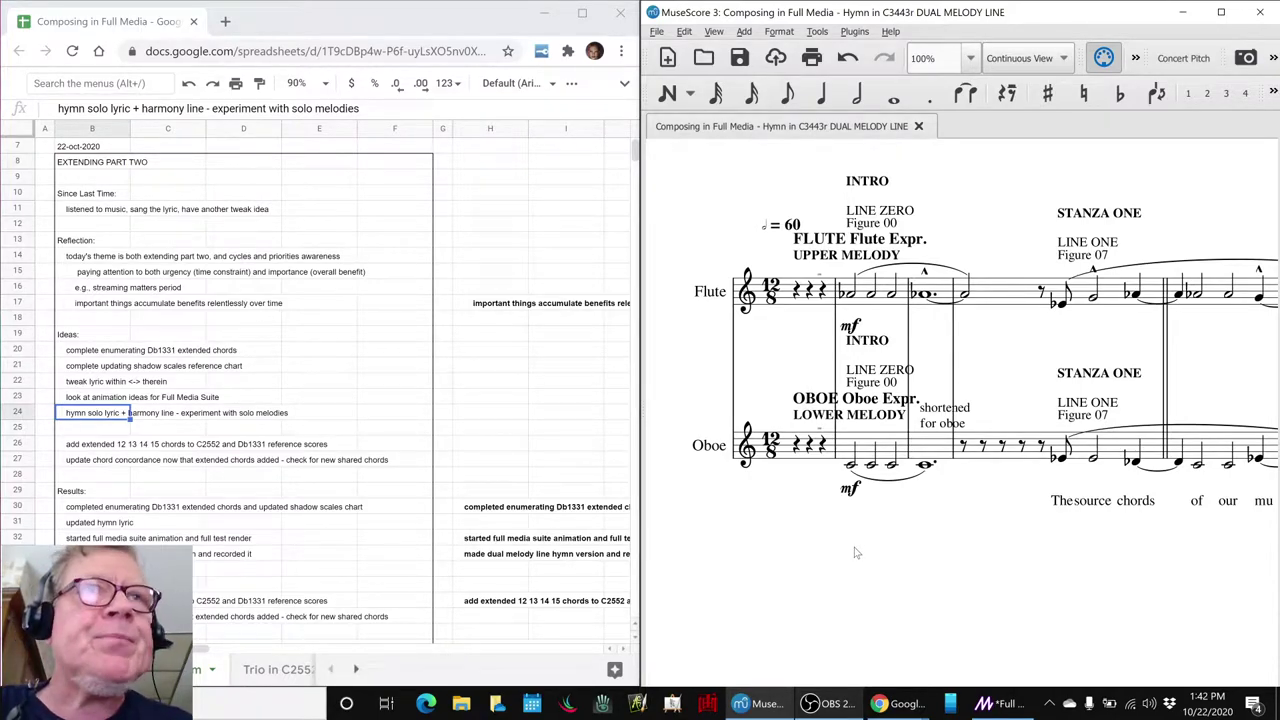
{"action": "scroll", "coordinate": [522, 475], "scroll_direction": "down", "scroll_amount": 2}
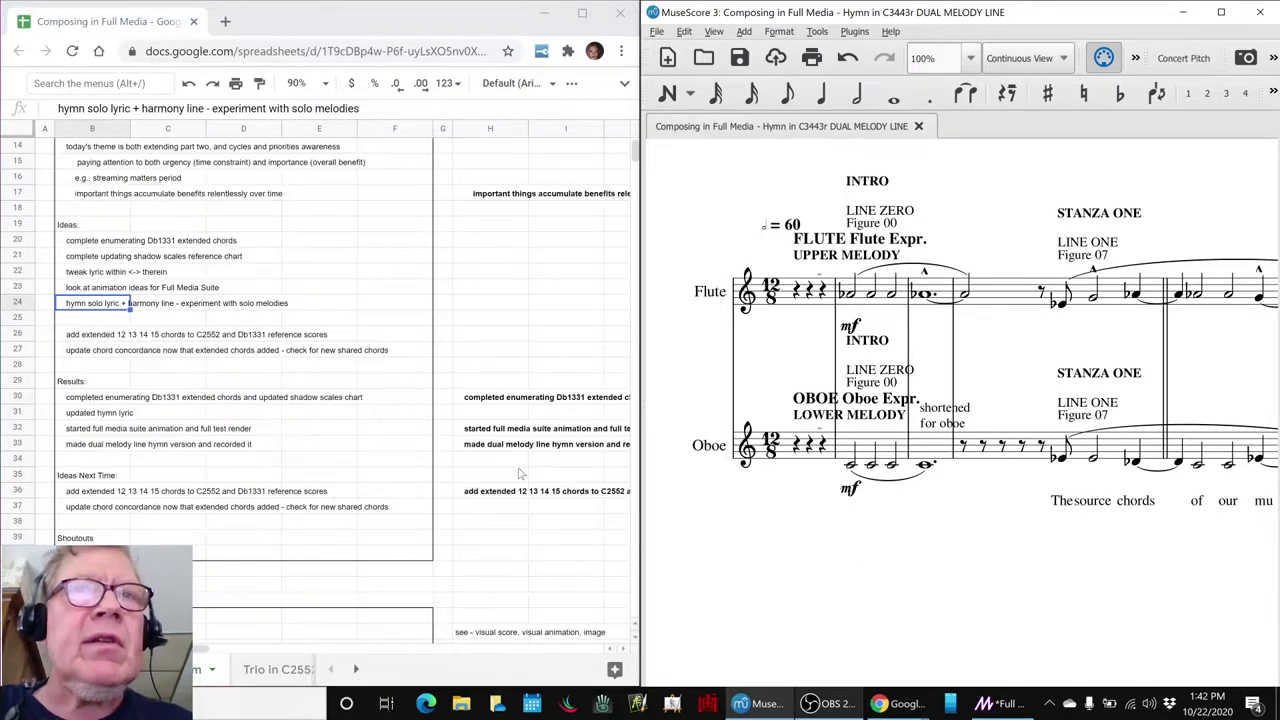
Select the first Results note in H30, then switch to the Shadow Scales 3443r 2552 chart window
{"action": "left_click", "coordinate": [492, 400]}
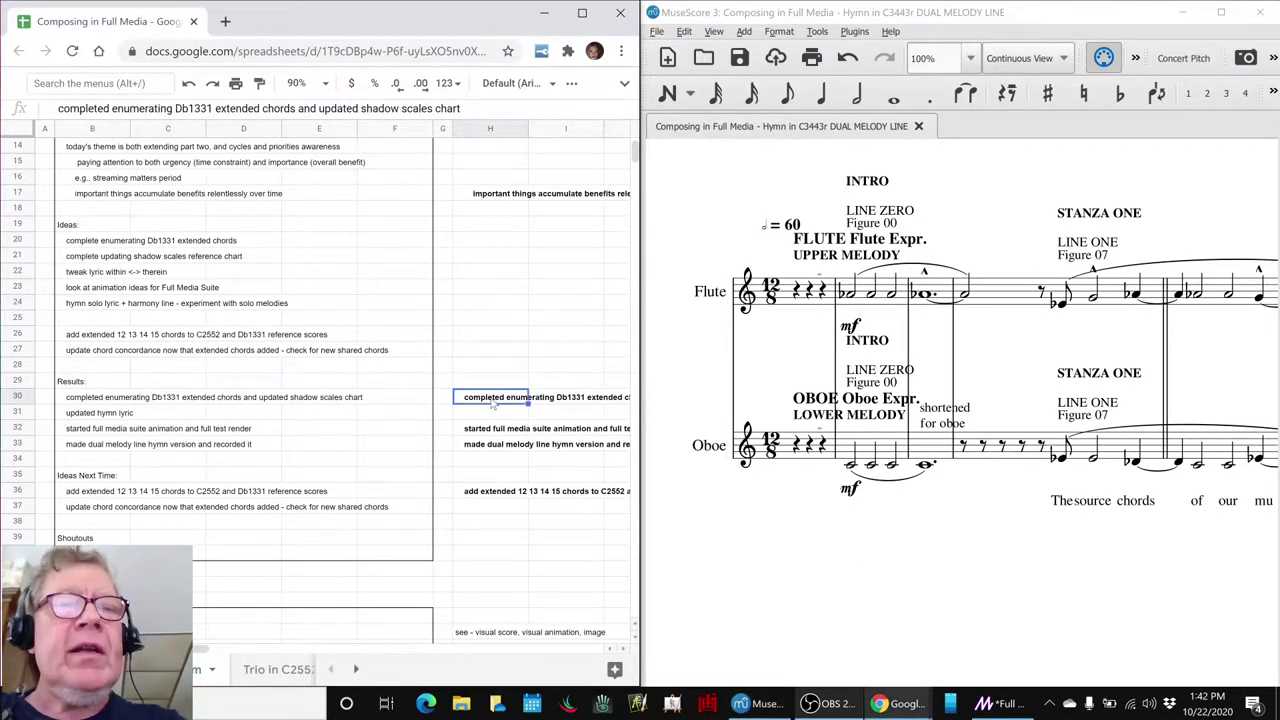
{"action": "key", "text": "alt+Tab"}
{"action": "key", "text": "alt+Tab"}
{"action": "key", "text": "alt+Tab"}
{"action": "key", "text": "alt+Tab"}
{"action": "key", "text": "alt+Tab"}
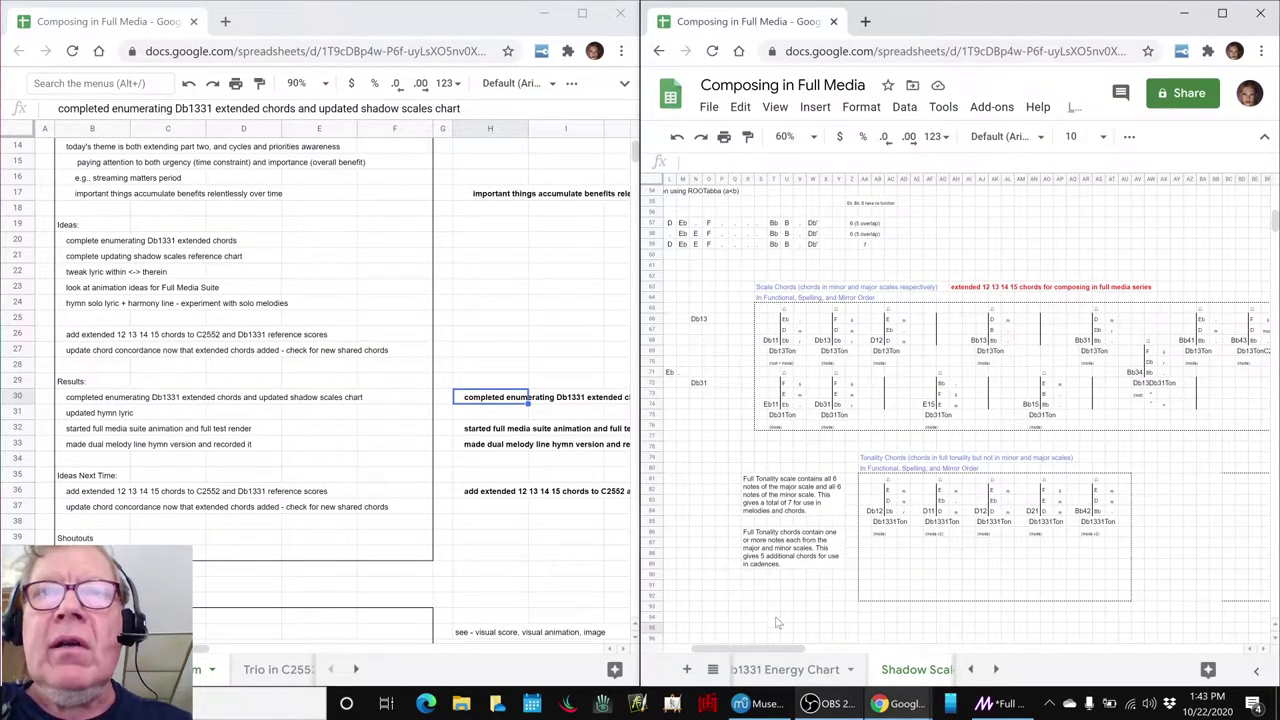
{"action": "left_click_drag", "start_coordinate": [760, 650], "coordinate": [728, 657]}
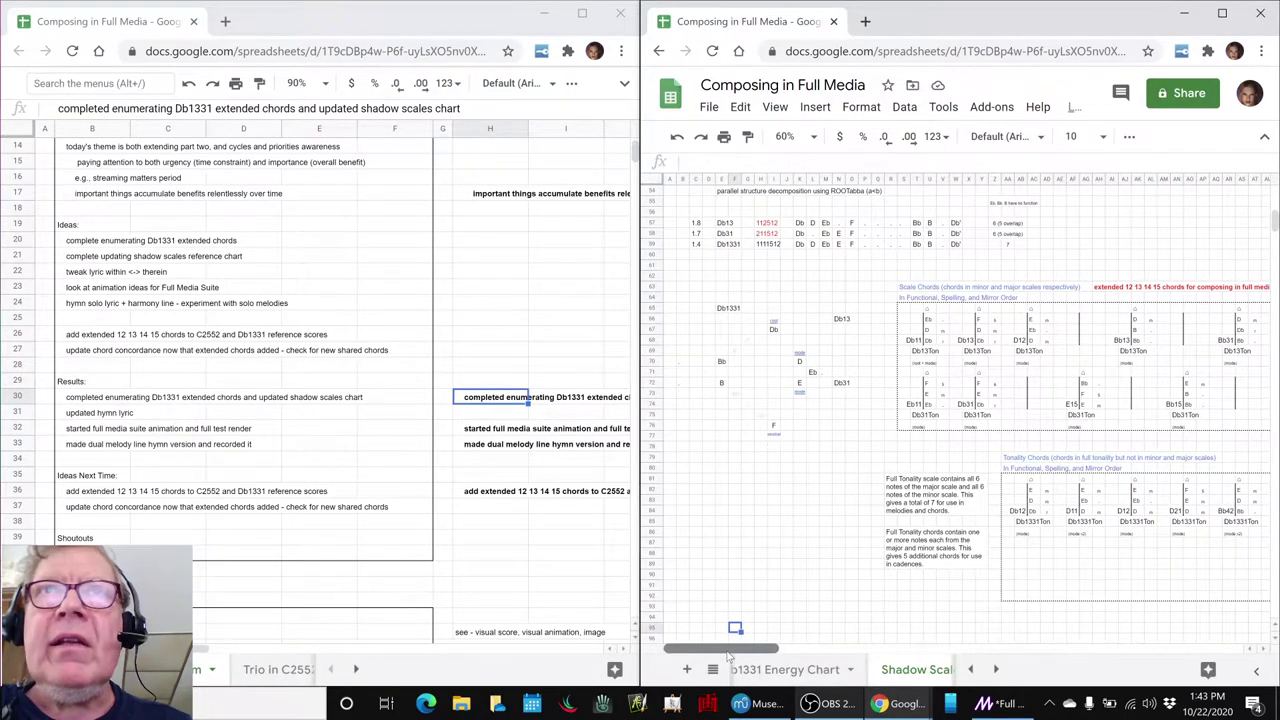
{"action": "left_click_drag", "start_coordinate": [730, 655], "coordinate": [940, 643]}
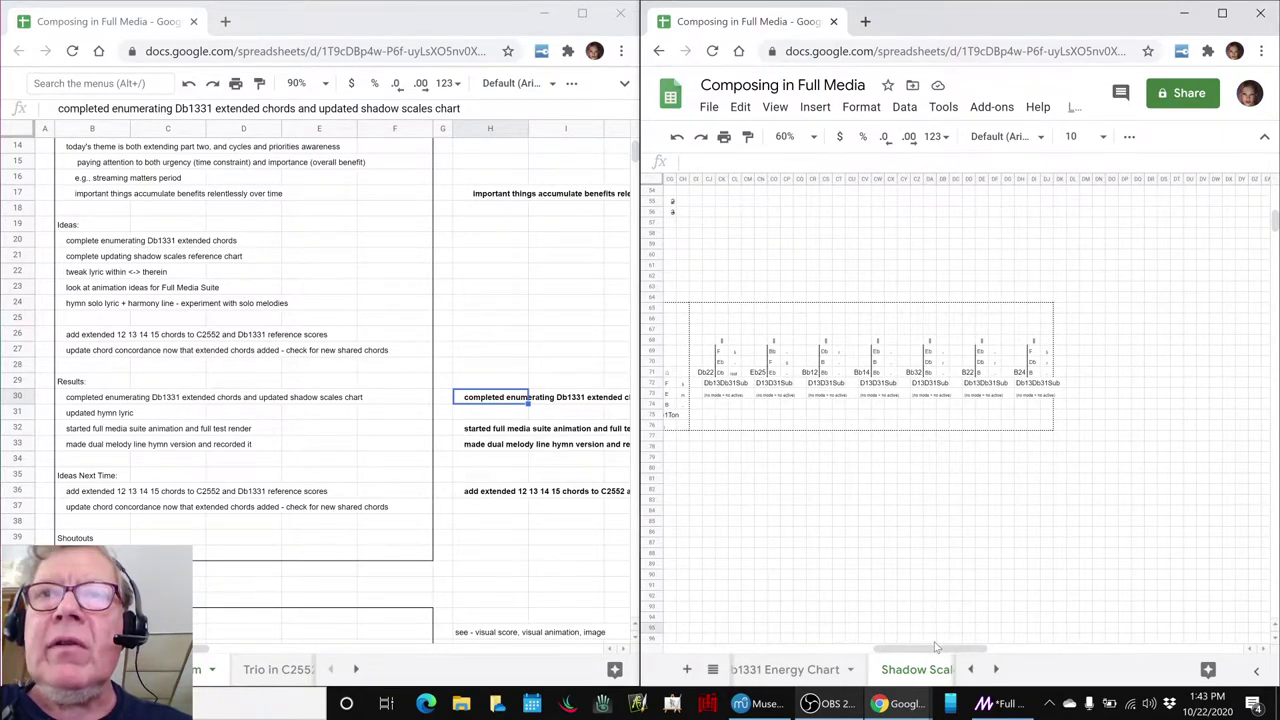
{"action": "left_click_drag", "start_coordinate": [944, 648], "coordinate": [886, 648]}
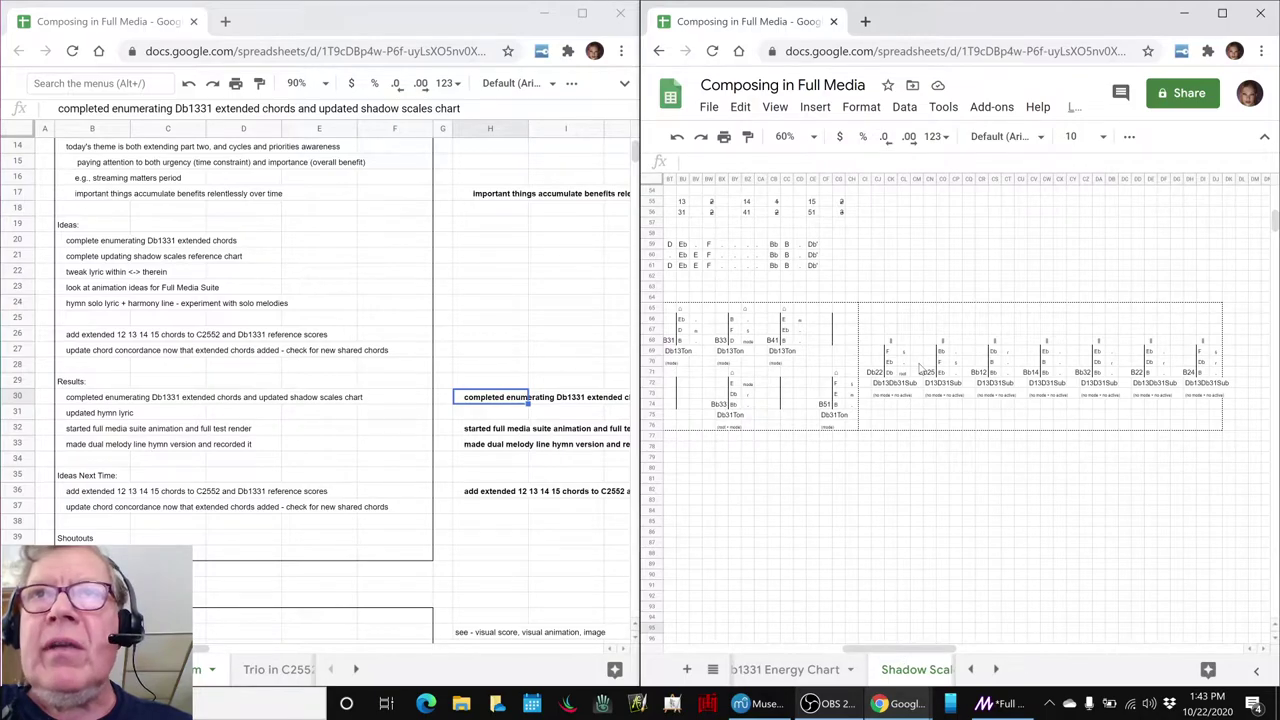
{"action": "left_click_drag", "start_coordinate": [897, 652], "coordinate": [763, 650]}
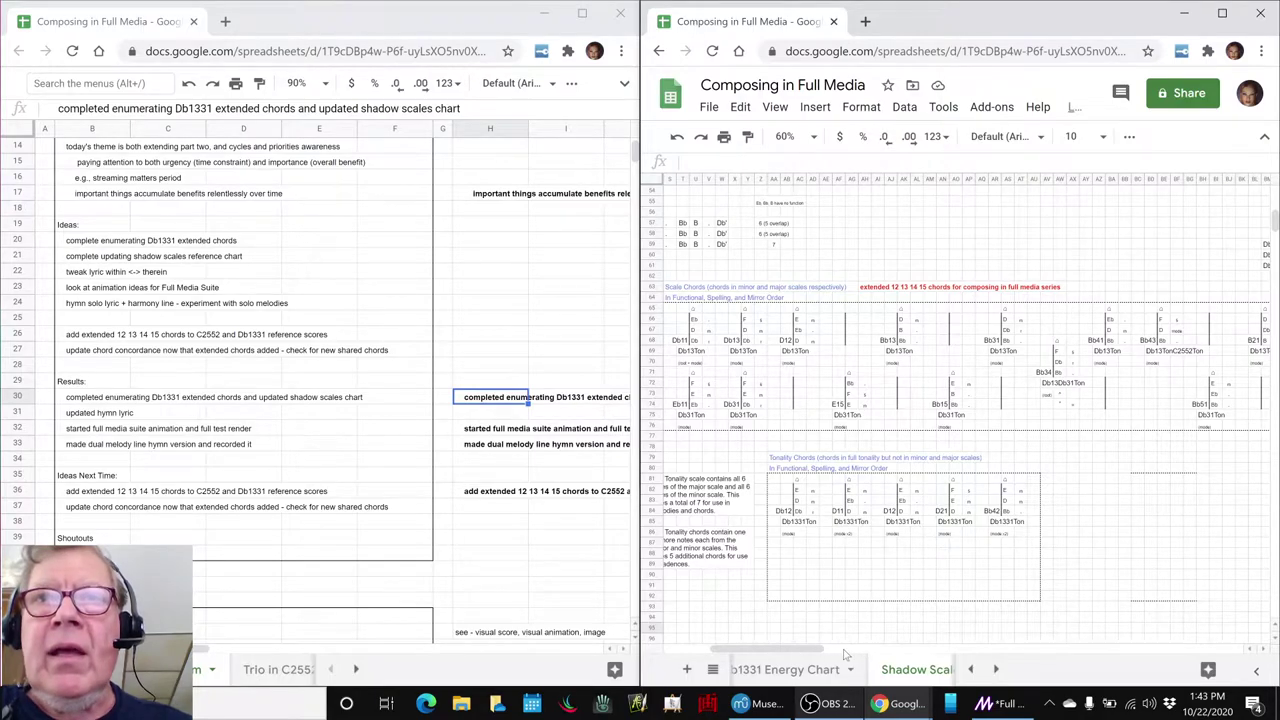
{"action": "left_click_drag", "start_coordinate": [820, 651], "coordinate": [787, 650]}
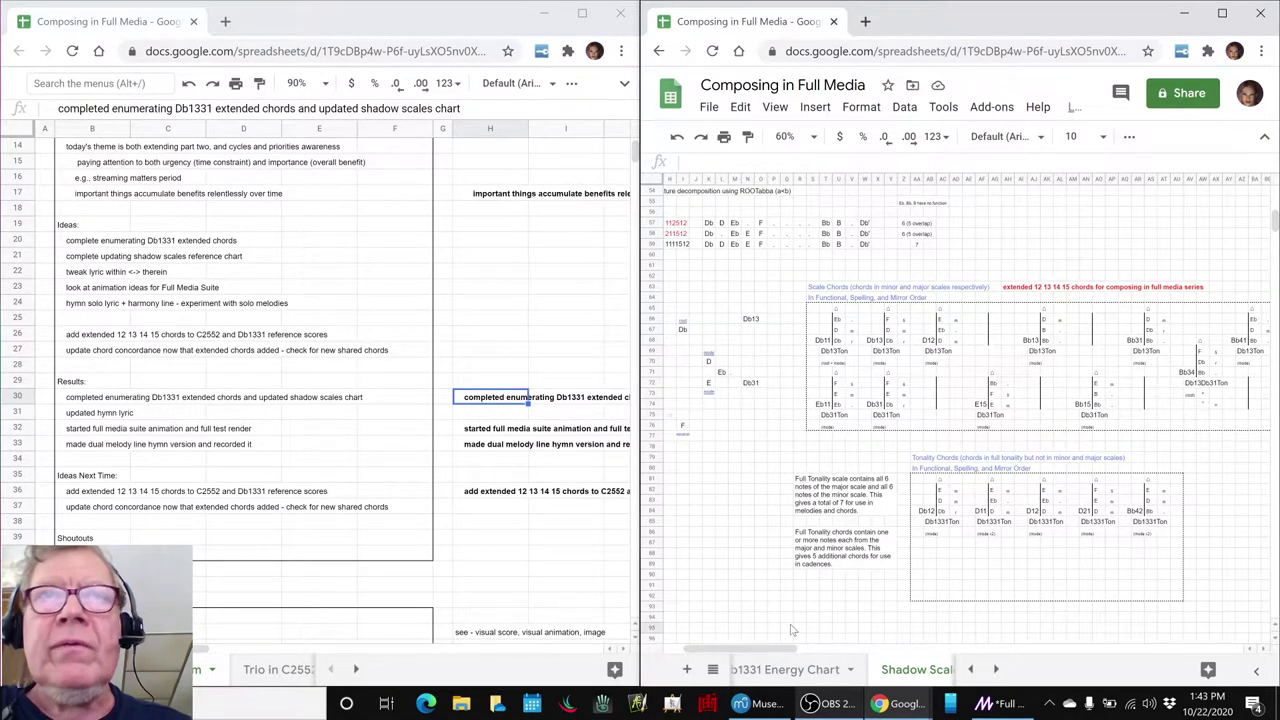
{"action": "key", "text": "alt+Tab"}
{"action": "key", "text": "alt+Tab"}
{"action": "key", "text": "alt+Tab"}
{"action": "key", "text": "alt+Tab"}
{"action": "key", "text": "alt+Tab"}
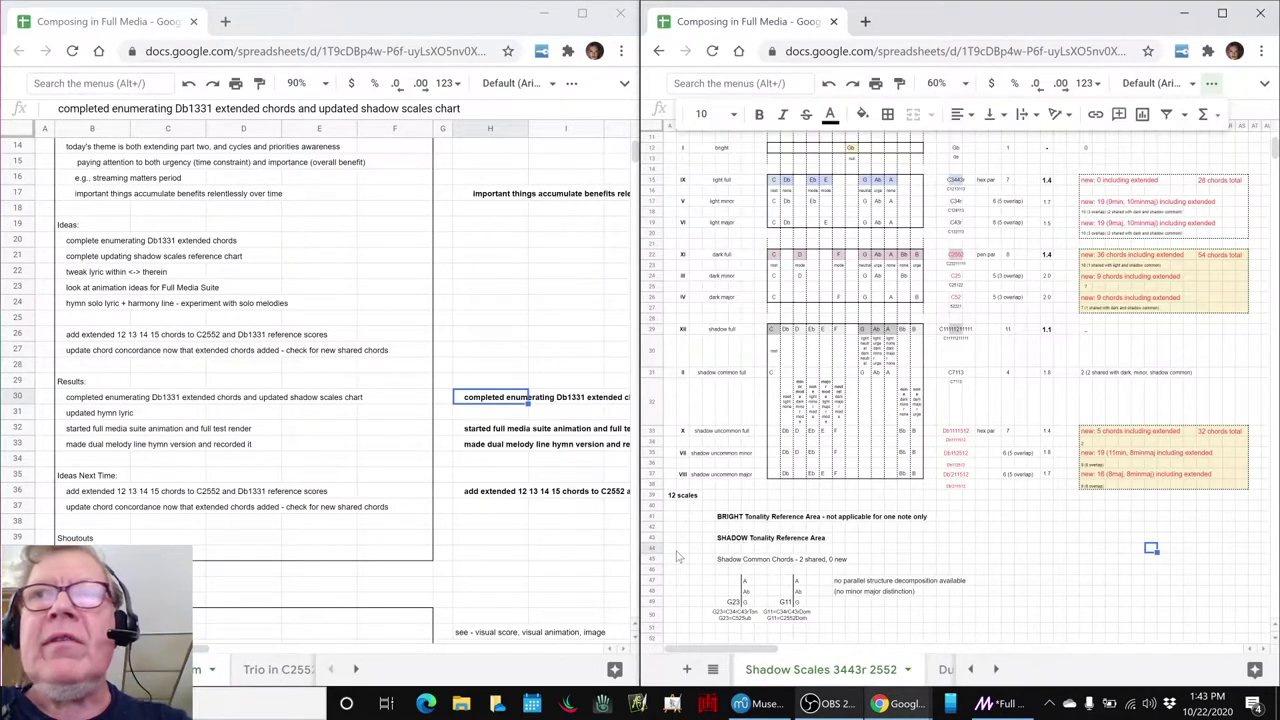
{"action": "left_click", "coordinate": [1204, 432]}
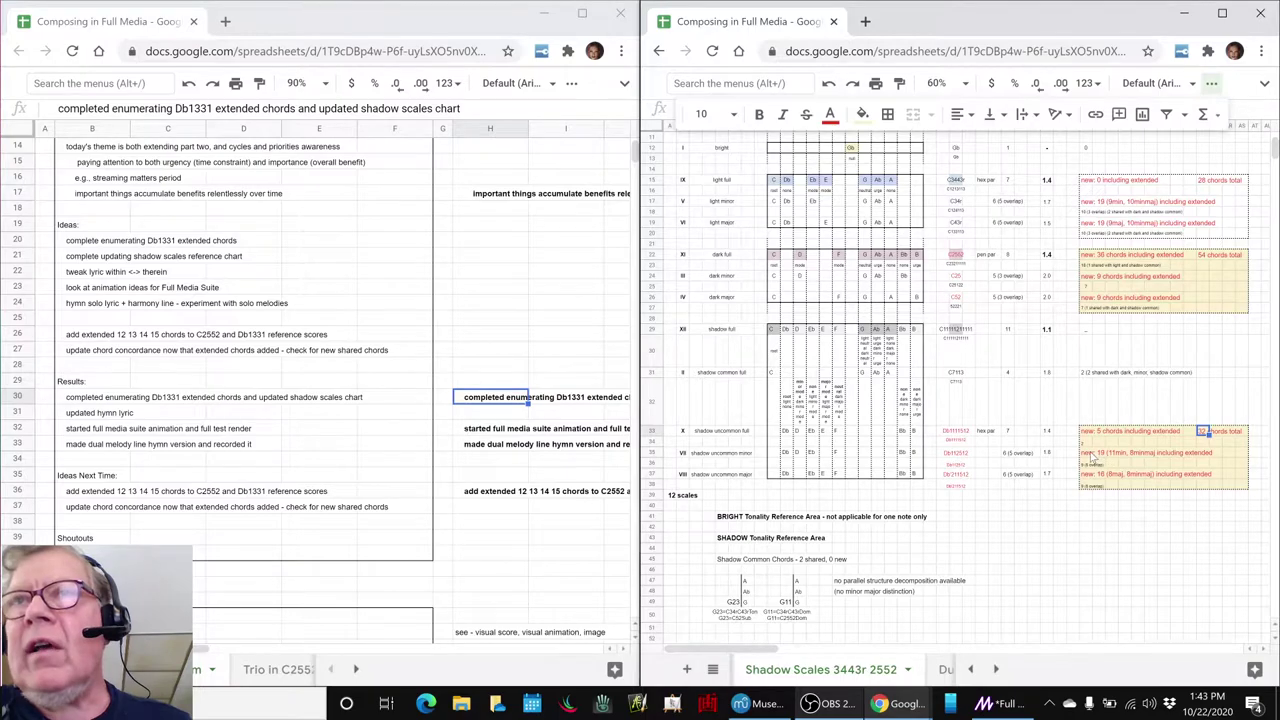
{"action": "left_click", "coordinate": [1087, 453]}
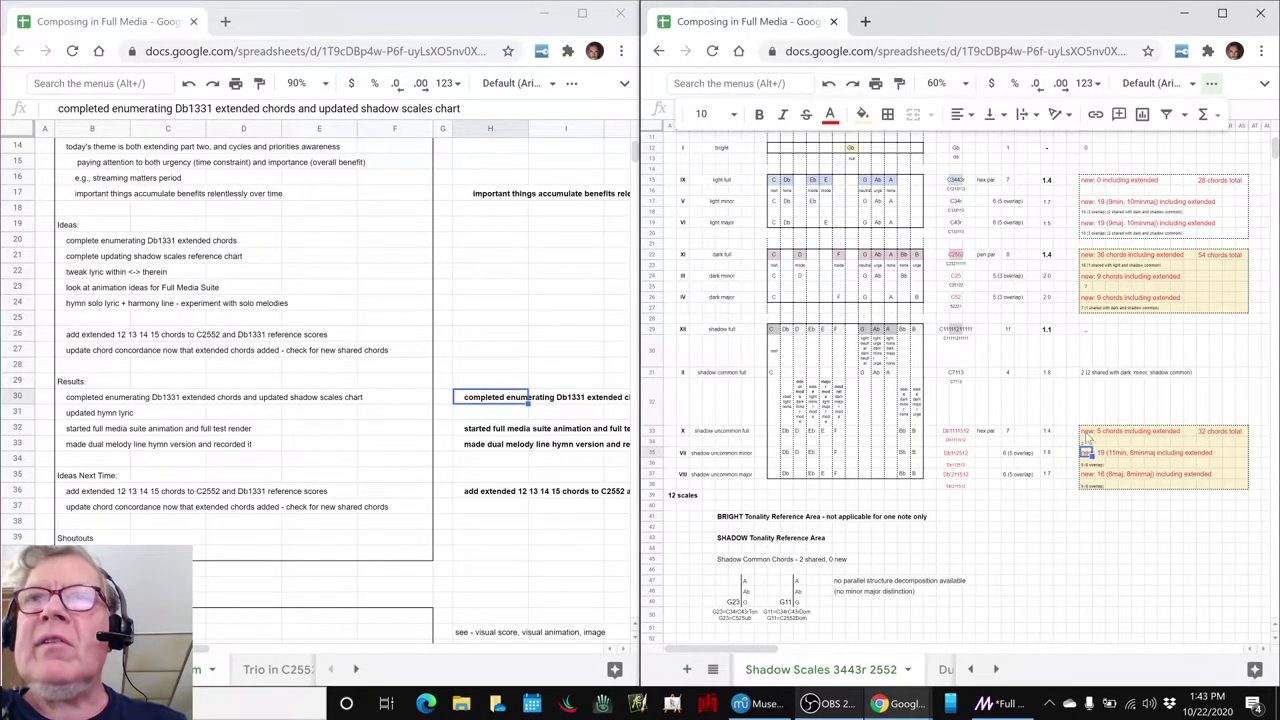
{"action": "left_click", "coordinate": [1085, 245]}
{"action": "left_click", "coordinate": [1087, 256]}
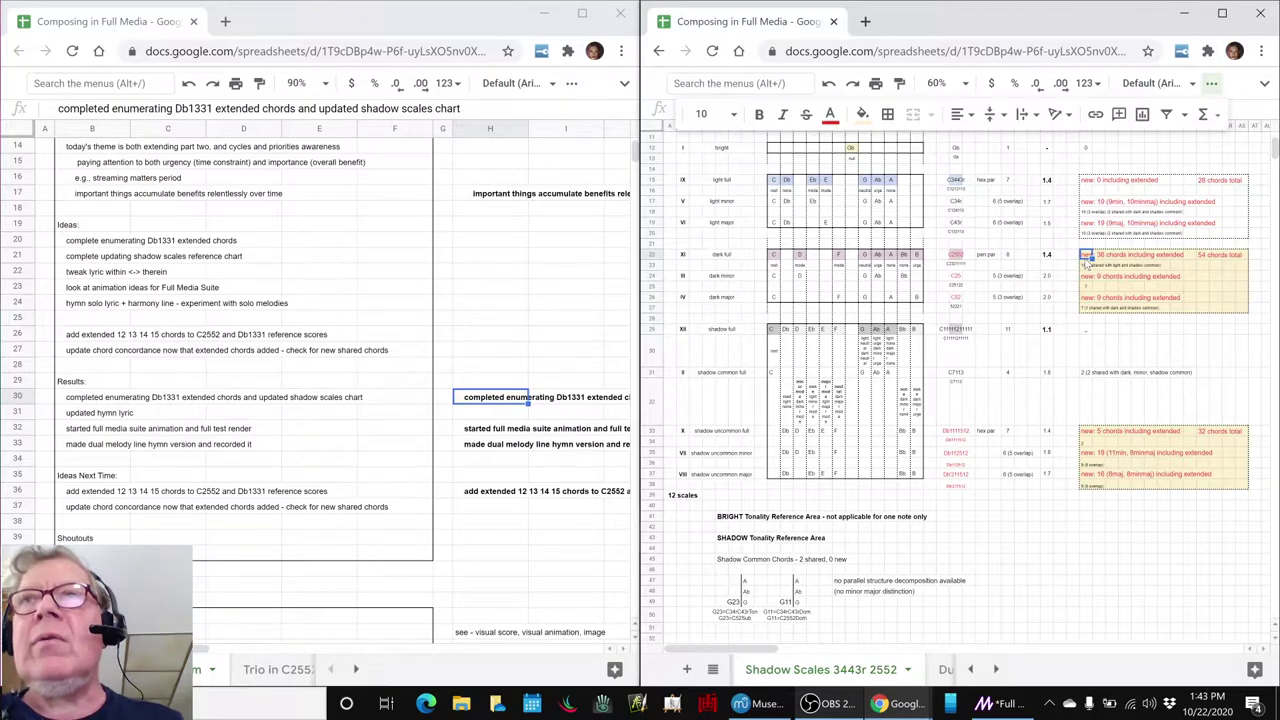
{"action": "left_click", "coordinate": [1207, 258]}
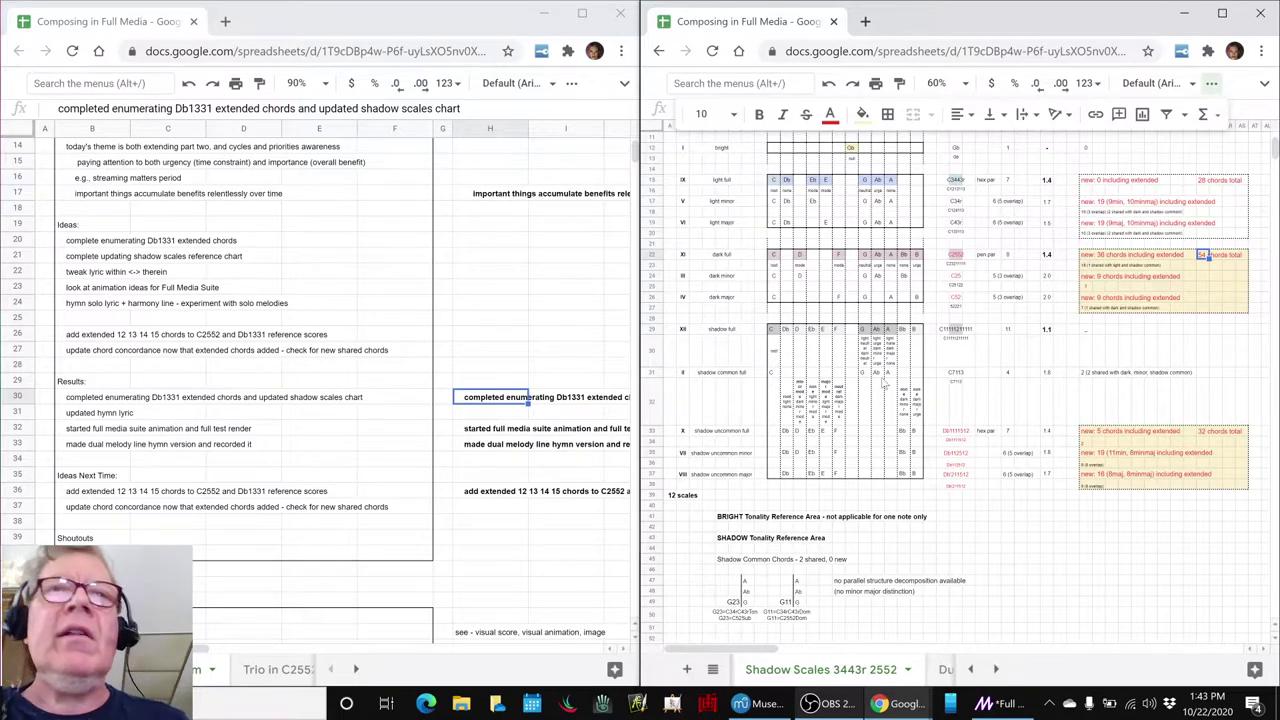
{"action": "scroll", "coordinate": [517, 526], "scroll_direction": "down", "scroll_amount": 3}
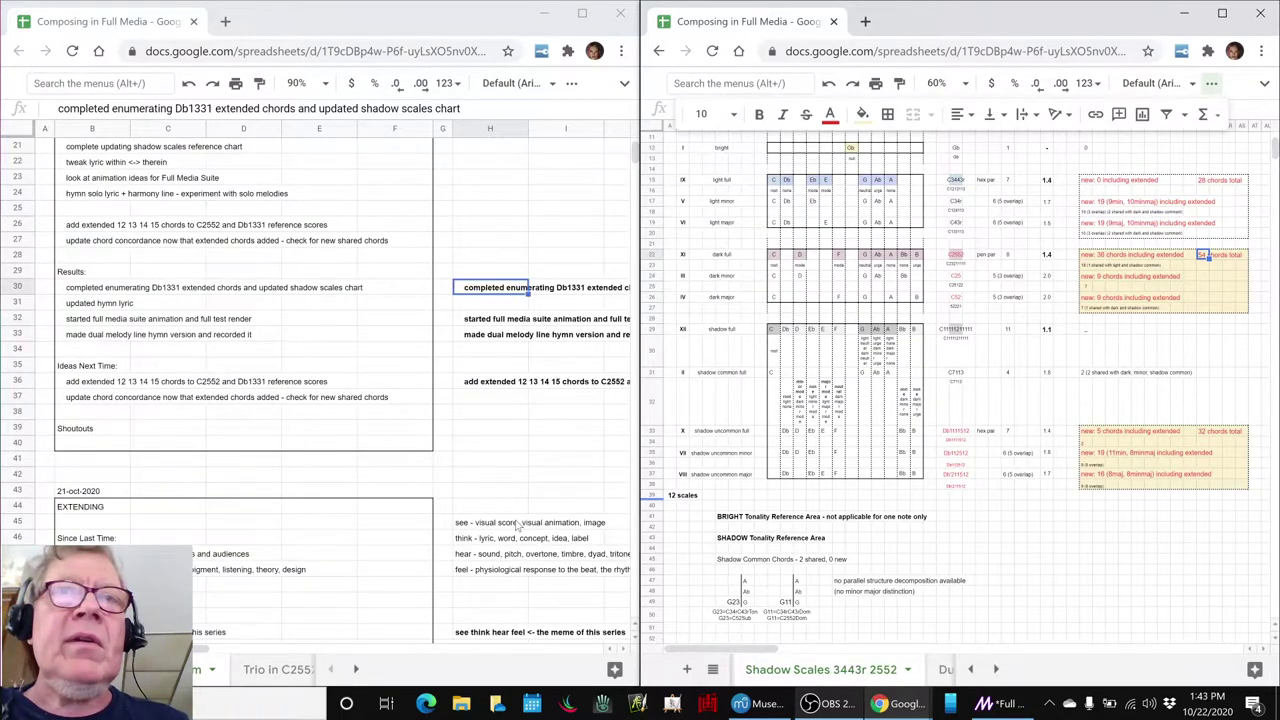
{"action": "left_click", "coordinate": [488, 385]}
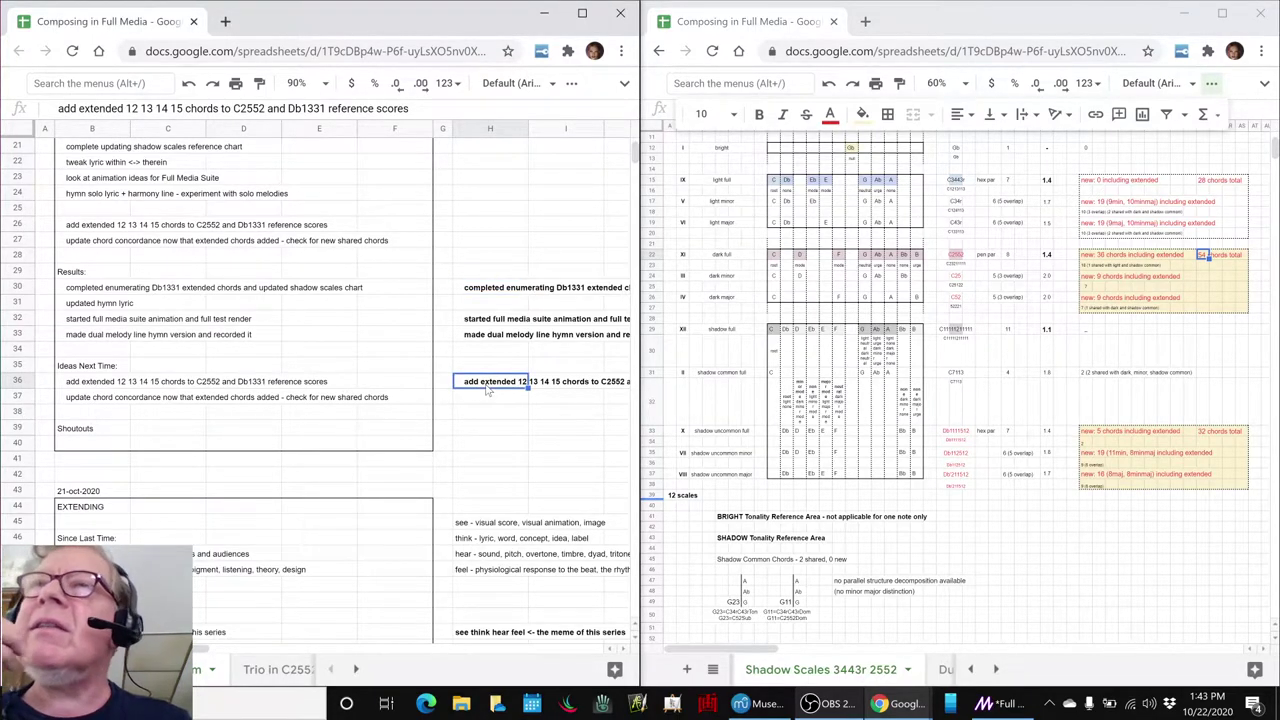
{"action": "left_click", "coordinate": [482, 322]}
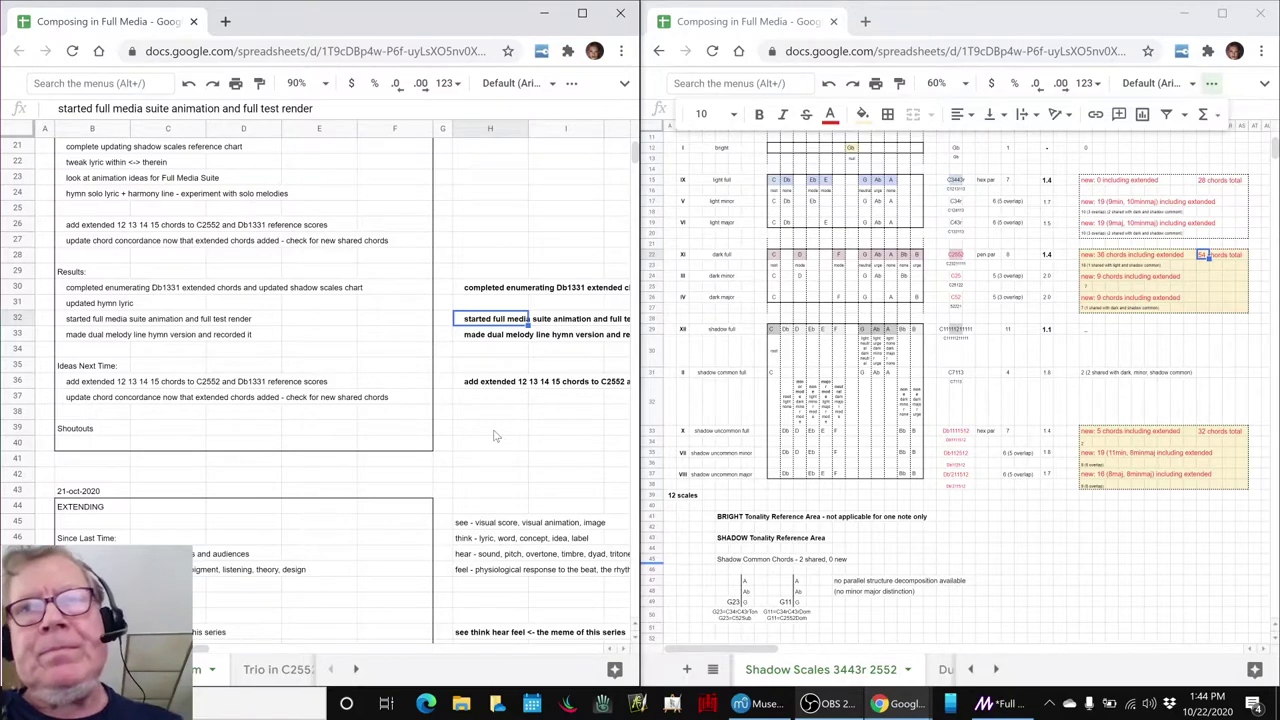
Open the Full Media Suite project, check the HYMN source's audio file, and play into the Hymn scene
{"action": "left_click", "coordinate": [993, 705]}
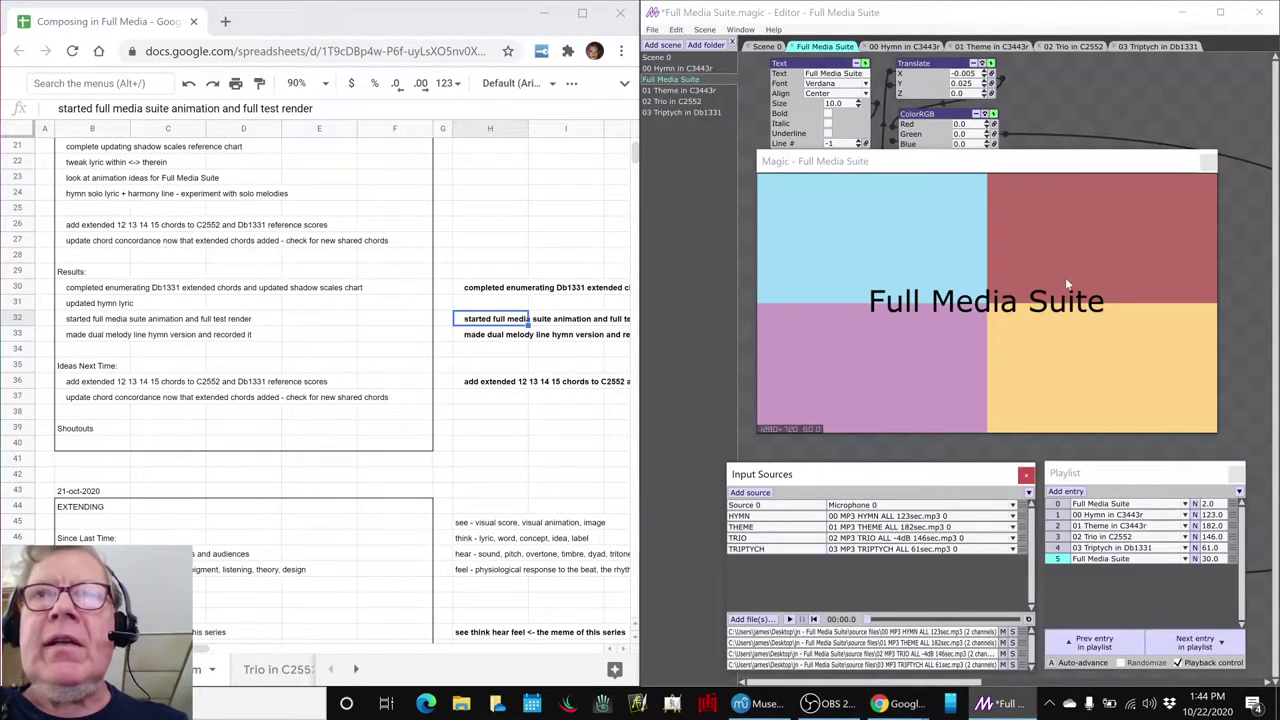
{"action": "left_click", "coordinate": [866, 515]}
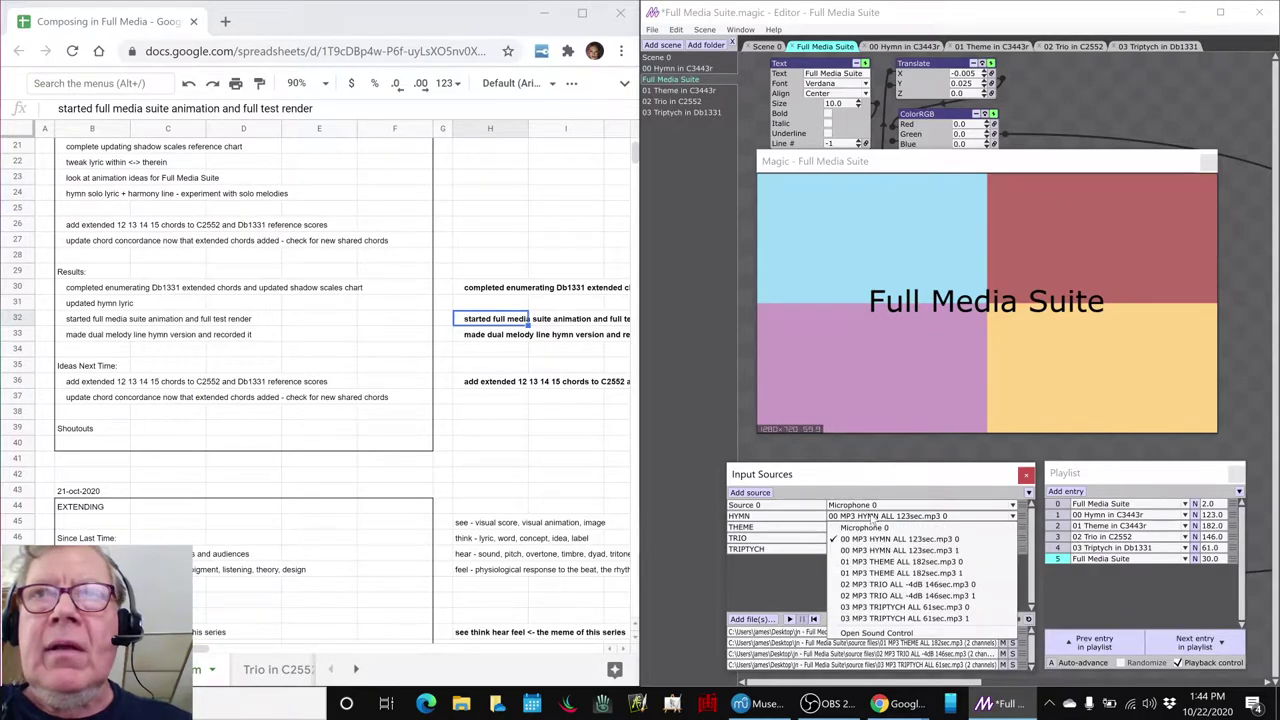
{"action": "left_click", "coordinate": [712, 590]}
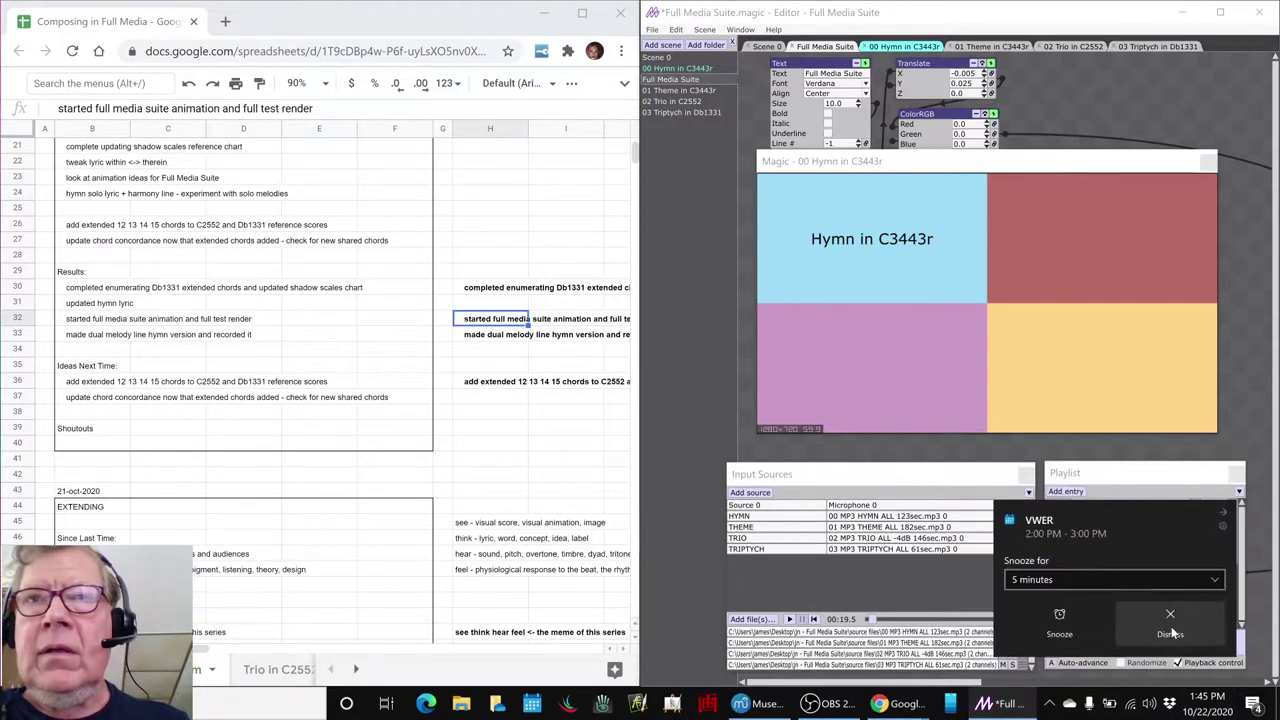
{"action": "left_click", "coordinate": [1170, 630]}
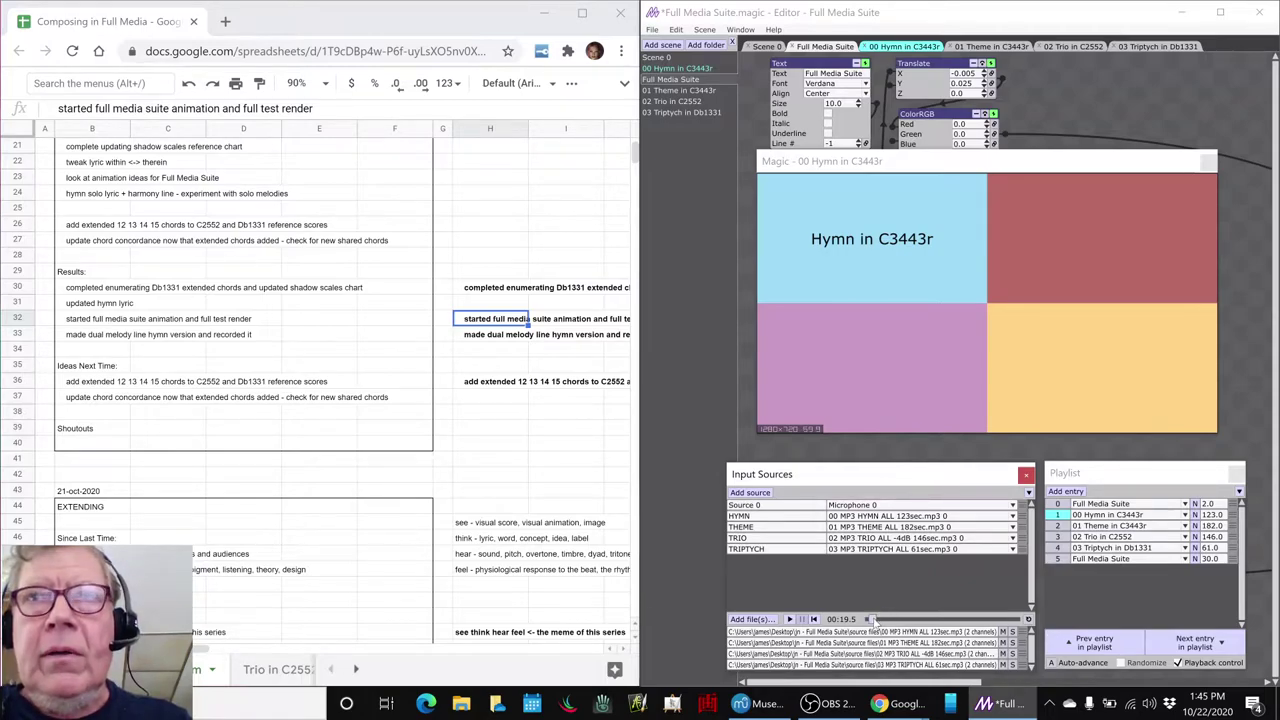
Seek ahead to near the hymn's end so the Theme in C3443r scene shows
{"action": "left_click_drag", "start_coordinate": [870, 619], "coordinate": [901, 621]}
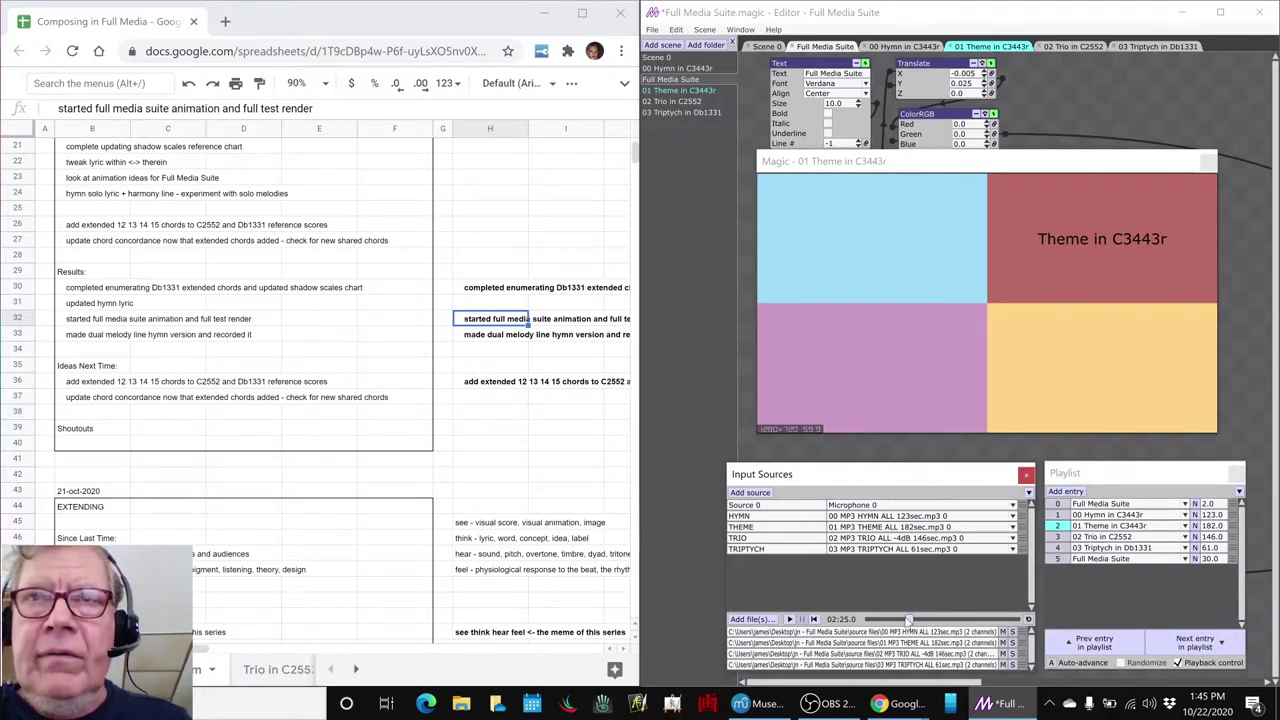
Resume playback and seek through the theme to the Trio in C2552 scene at 05:26.3
{"action": "left_click_drag", "start_coordinate": [908, 621], "coordinate": [926, 620]}
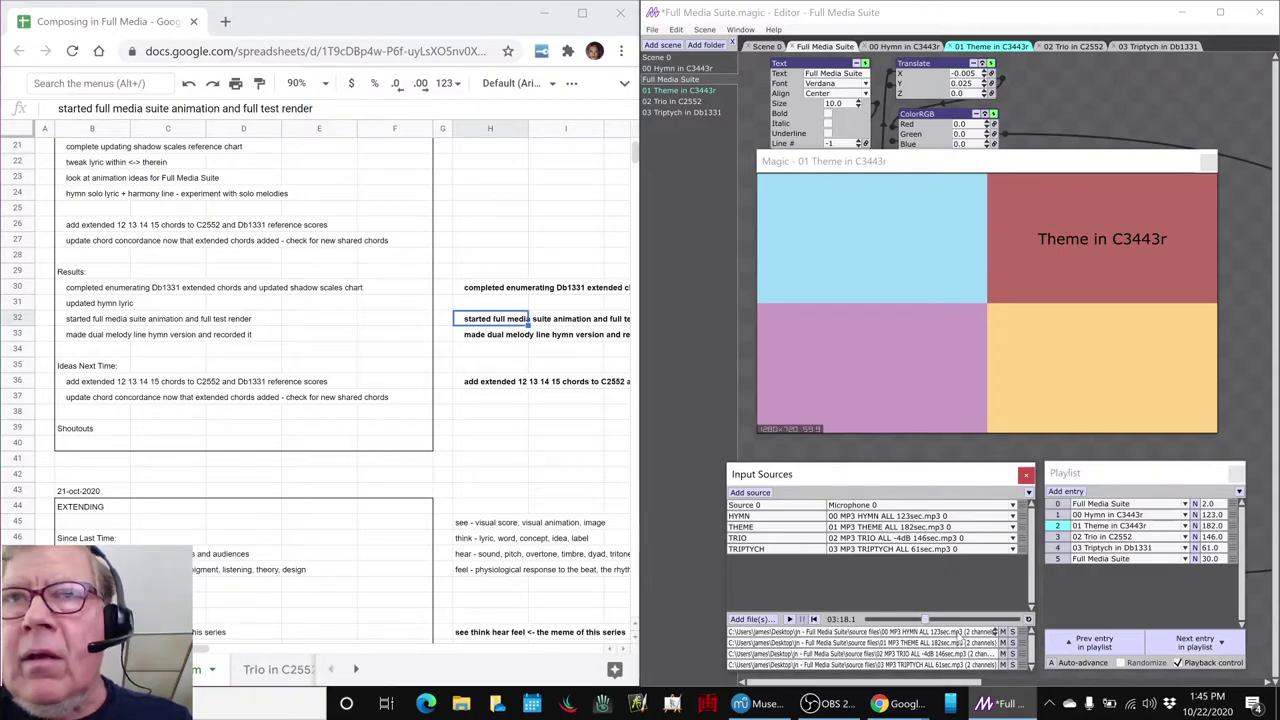
{"action": "key", "text": "space"}
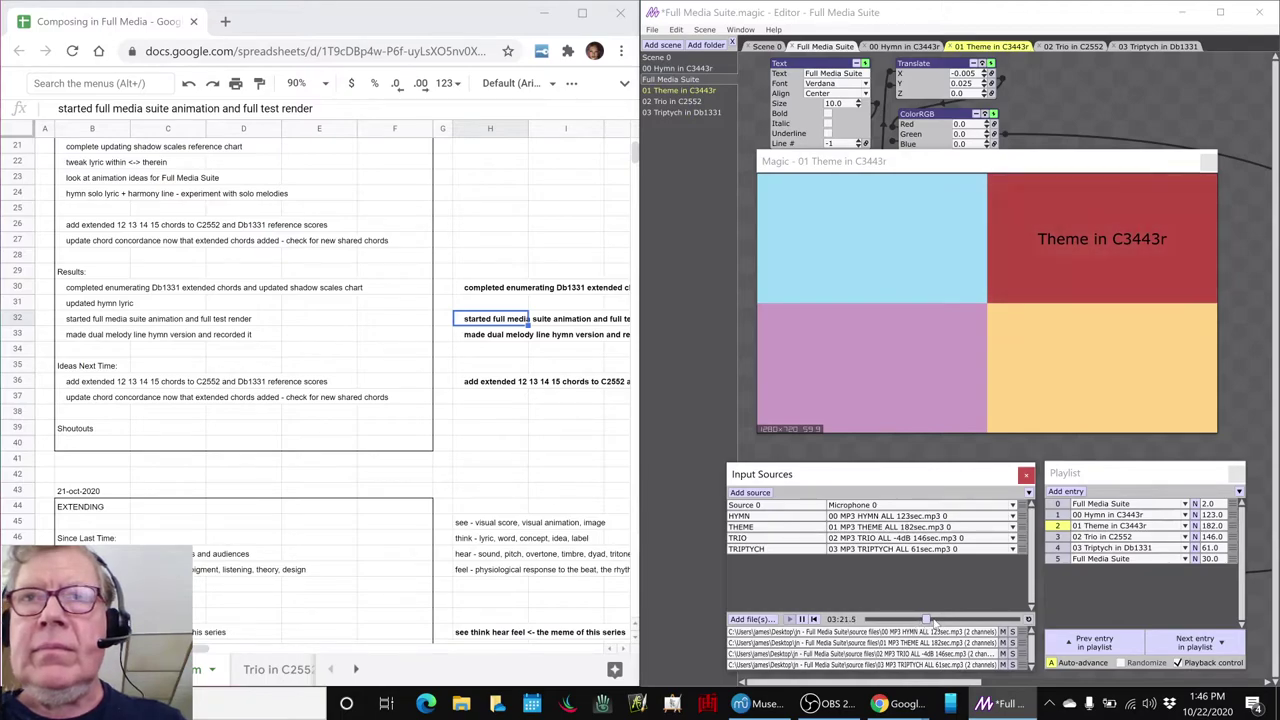
{"action": "left_click", "coordinate": [933, 619]}
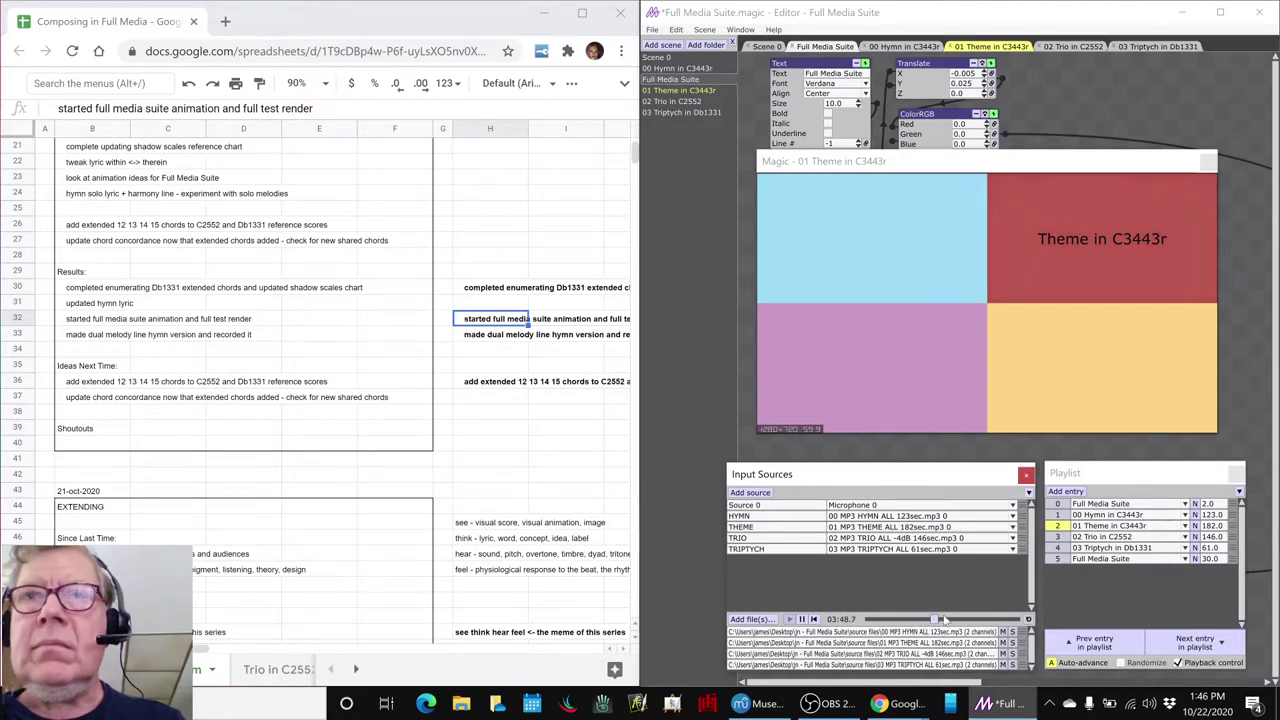
{"action": "left_click", "coordinate": [944, 619]}
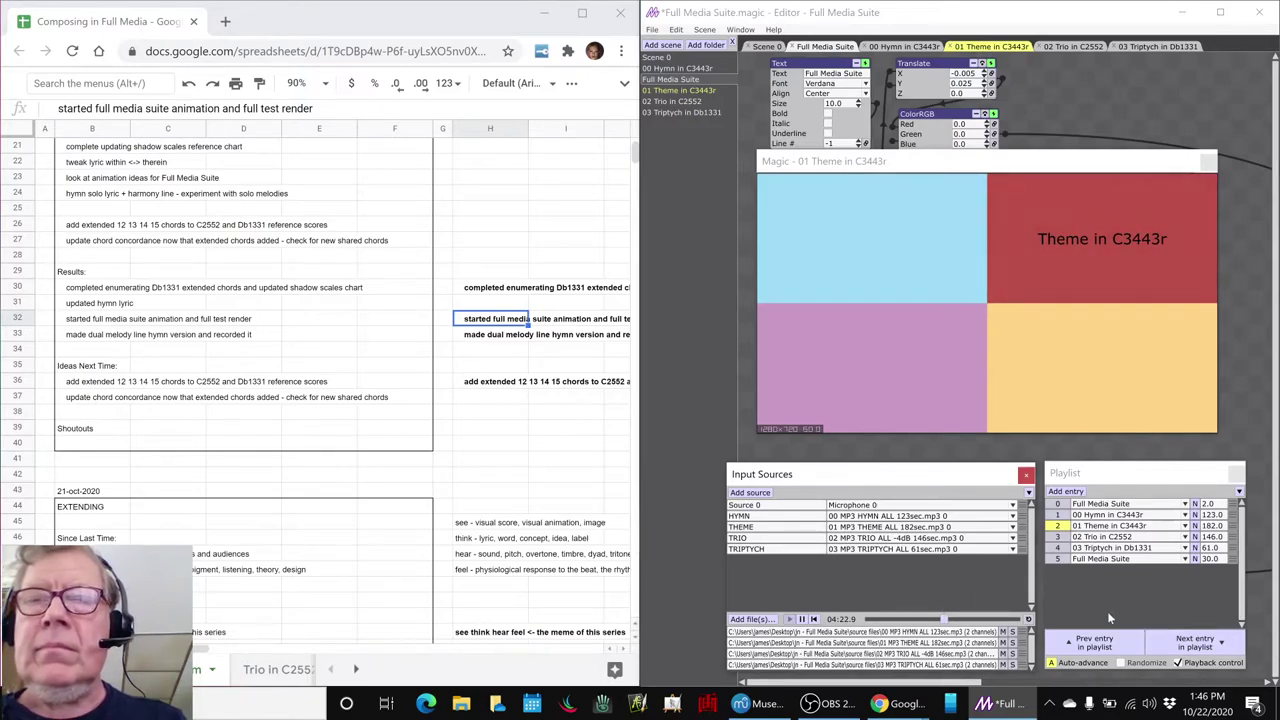
{"action": "left_click_drag", "start_coordinate": [944, 619], "coordinate": [953, 617]}
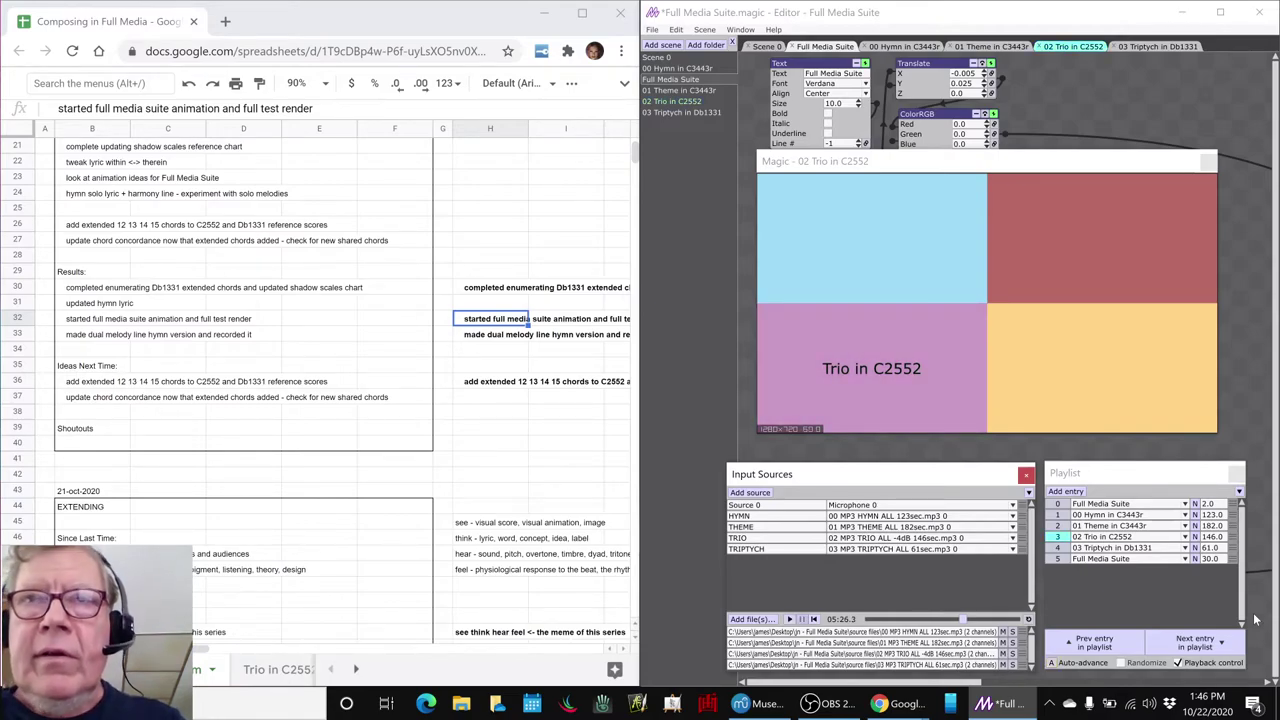
Seek through the trio's audio to the Triptych in Db1331 scene at 07:48.2
{"action": "left_click_drag", "start_coordinate": [965, 620], "coordinate": [991, 620]}
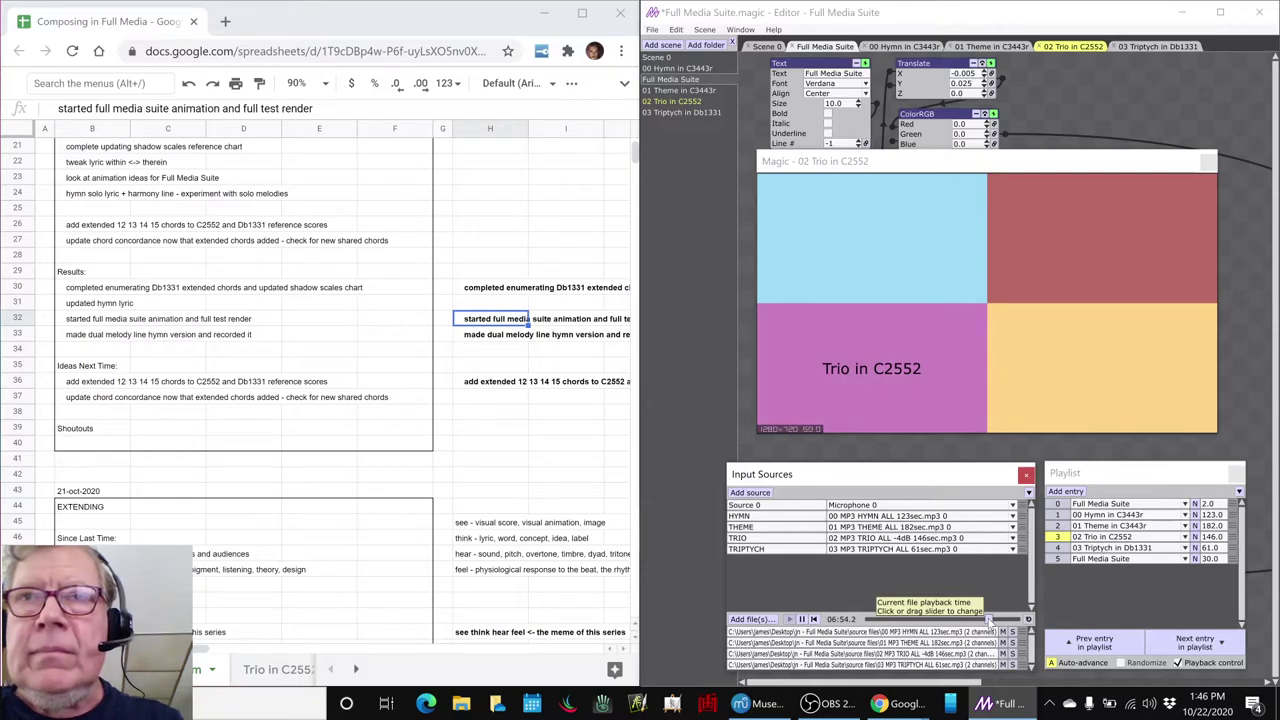
{"action": "left_click_drag", "start_coordinate": [989, 620], "coordinate": [999, 620]}
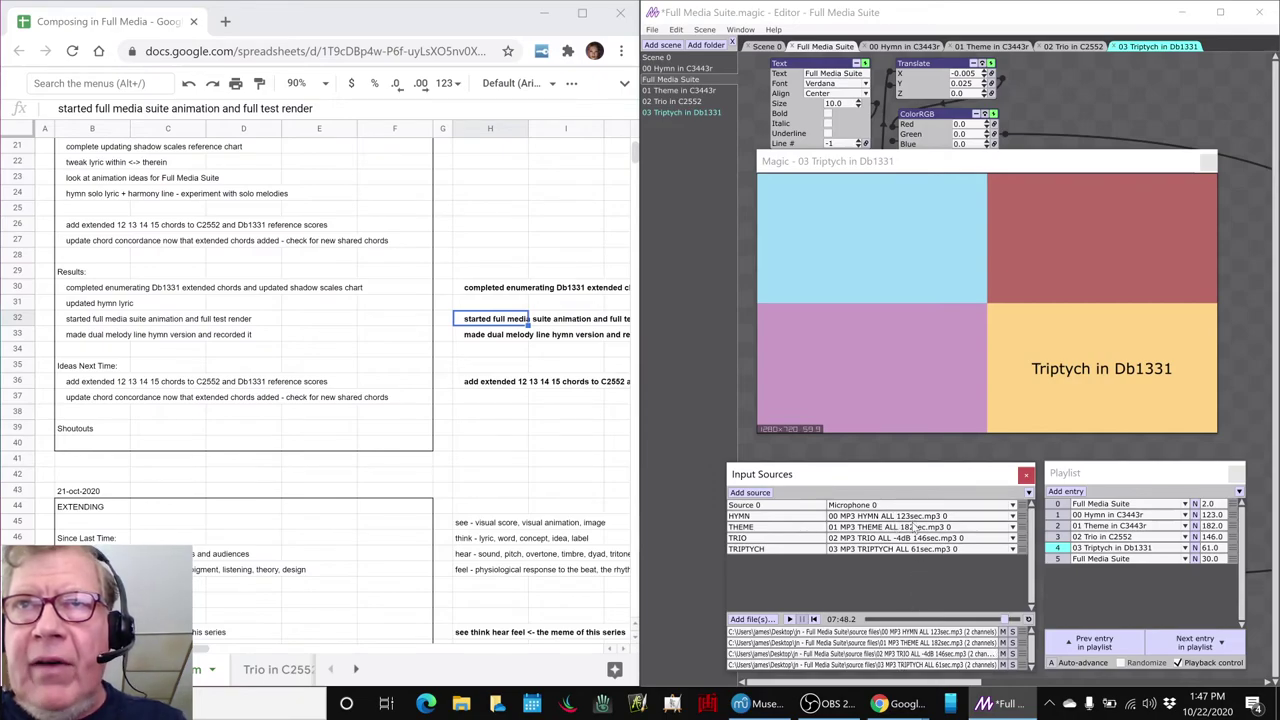
{"action": "scroll", "coordinate": [214, 478], "scroll_direction": "down", "scroll_amount": 3}
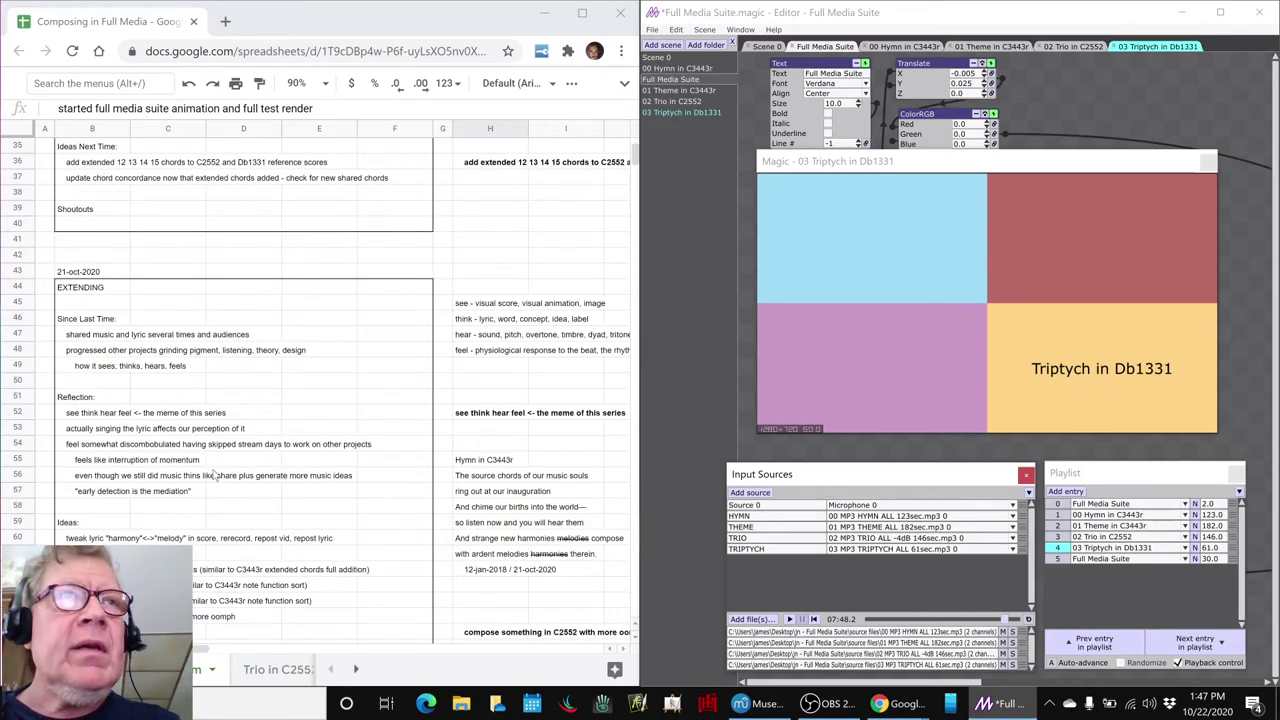
{"action": "scroll", "coordinate": [214, 478], "scroll_direction": "up", "scroll_amount": 2}
{"action": "left_click", "coordinate": [97, 272]}
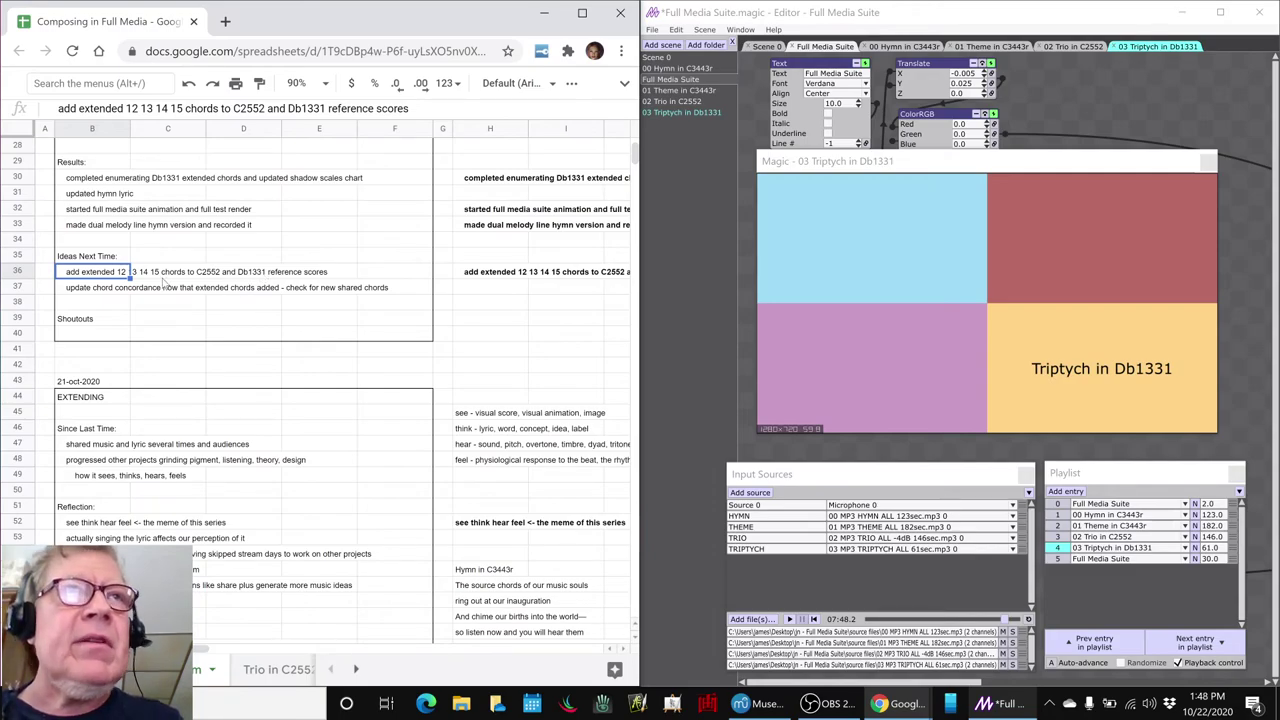
{"action": "left_click", "coordinate": [104, 288]}
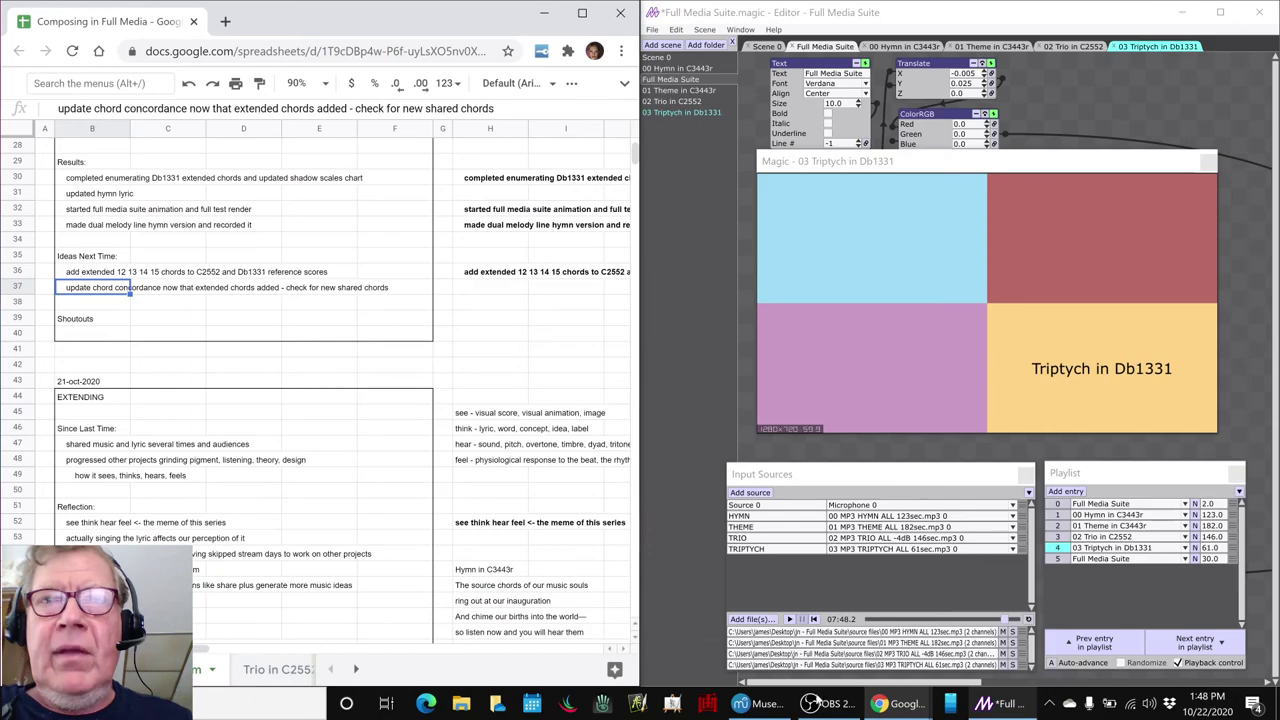
Switch to OBS Studio, live-streaming the Desktop + CAM Scene
{"action": "left_click", "coordinate": [822, 704]}
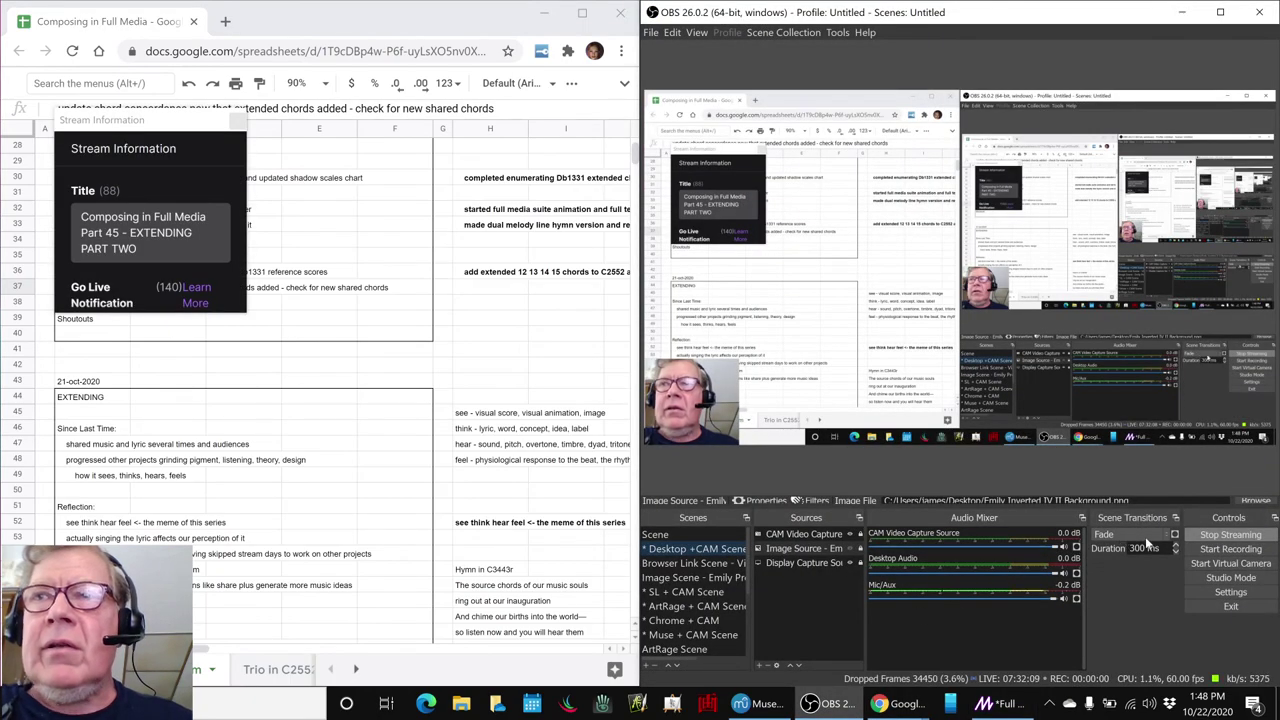